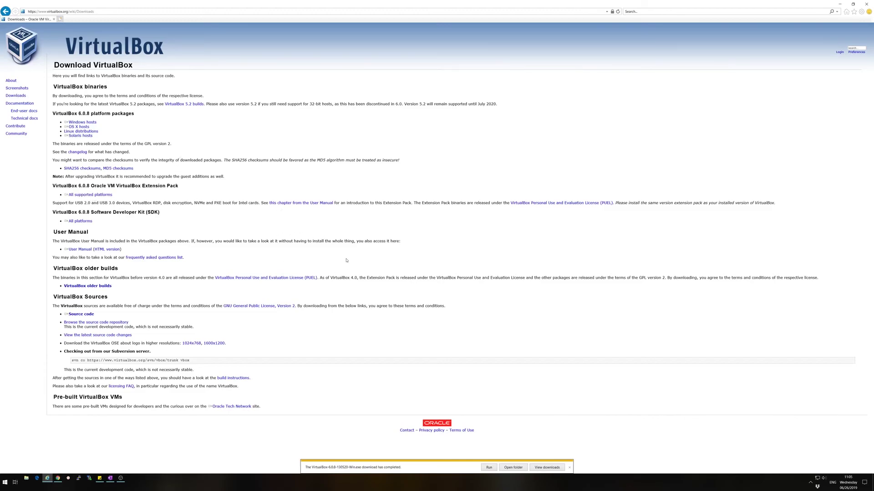
- Minimize the VirtualBox downloads page to get back to the desktop
{"action": "left_click_drag", "start_coordinate": [113, 210], "coordinate": [52, 214]}
{"action": "left_click", "coordinate": [52, 216]}
{"action": "left_click", "coordinate": [839, 4]}
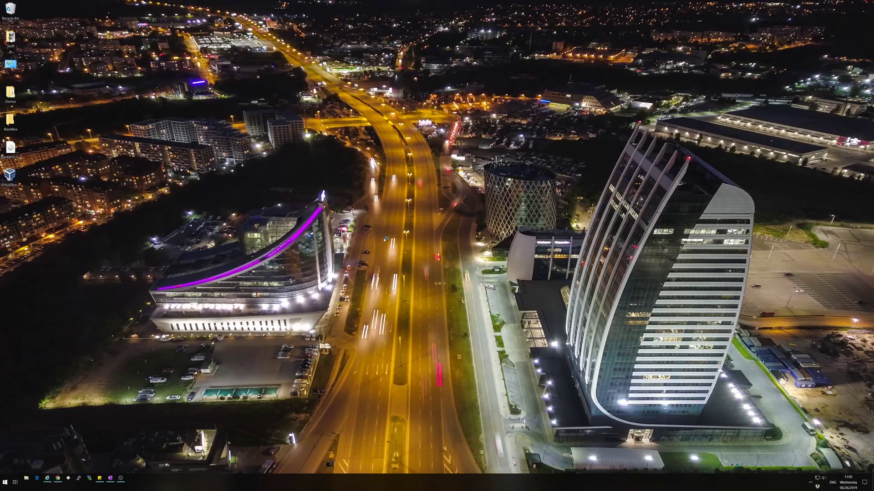
{"action": "left_click", "coordinate": [466, 284]}
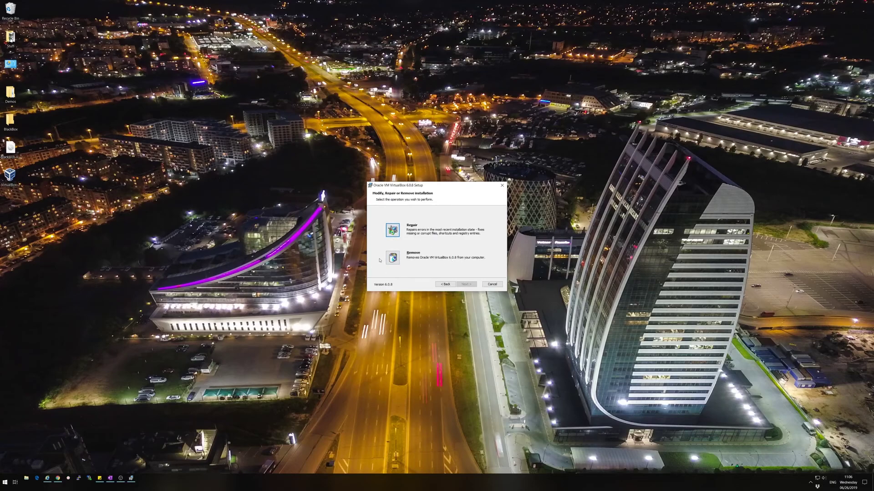
{"action": "left_click", "coordinate": [489, 285]}
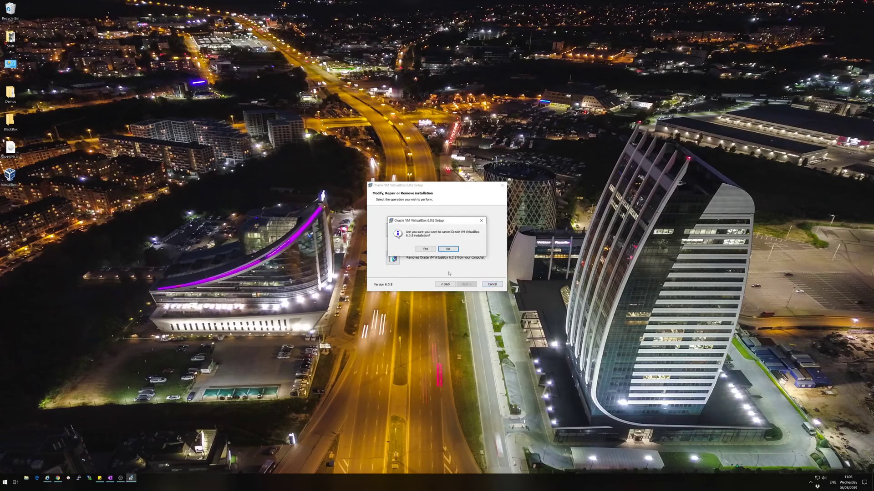
{"action": "left_click", "coordinate": [425, 249]}
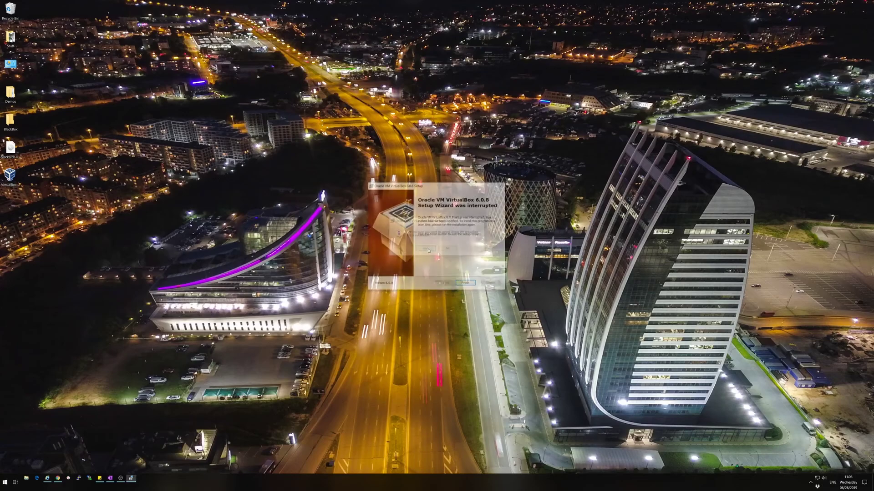
{"action": "left_click", "coordinate": [466, 285]}
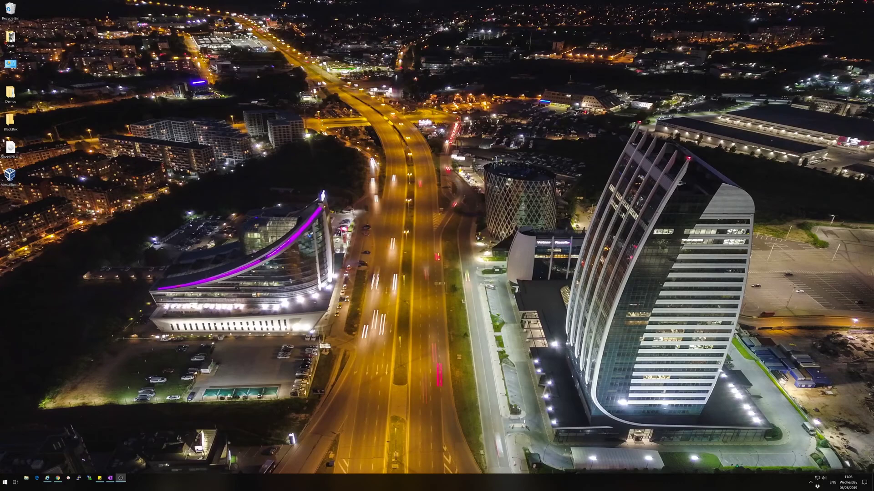
- Launch Oracle VM VirtualBox and enlarge its manager window
{"action": "key", "text": "super"}
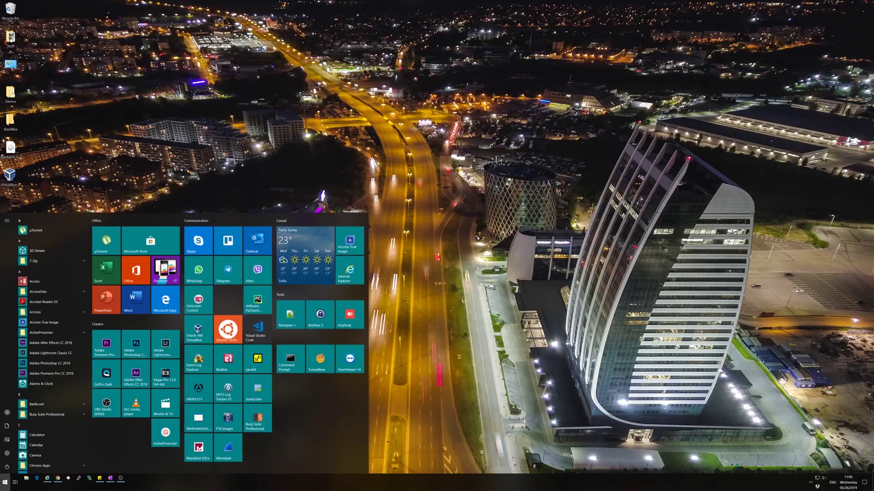
{"action": "type", "text": "virt"}
{"action": "key", "text": "Return"}
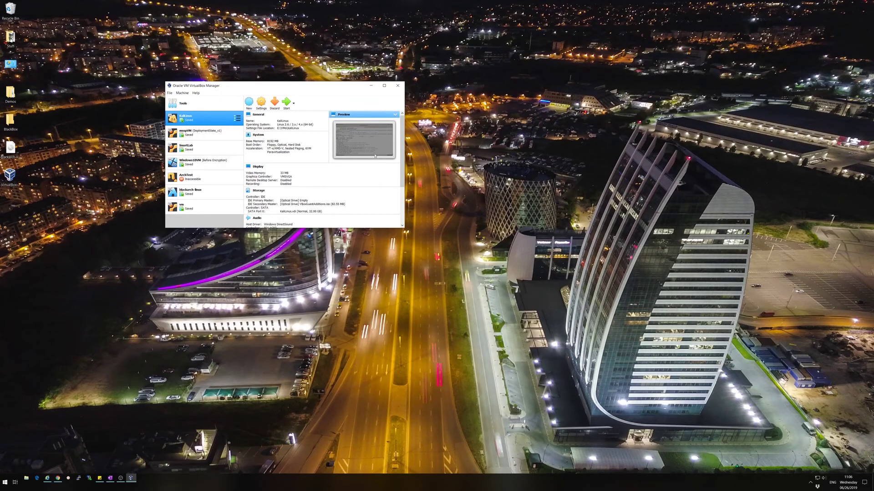
{"action": "left_click_drag", "start_coordinate": [404, 227], "coordinate": [595, 338]}
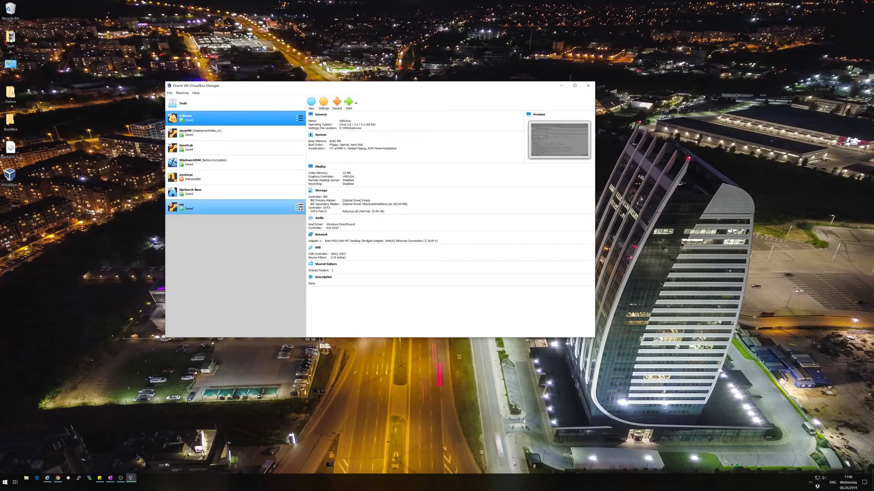
- Examine the configuration details of the existing virtual machines one by one, finishing on KaliLinux
{"action": "left_click", "coordinate": [280, 134]}
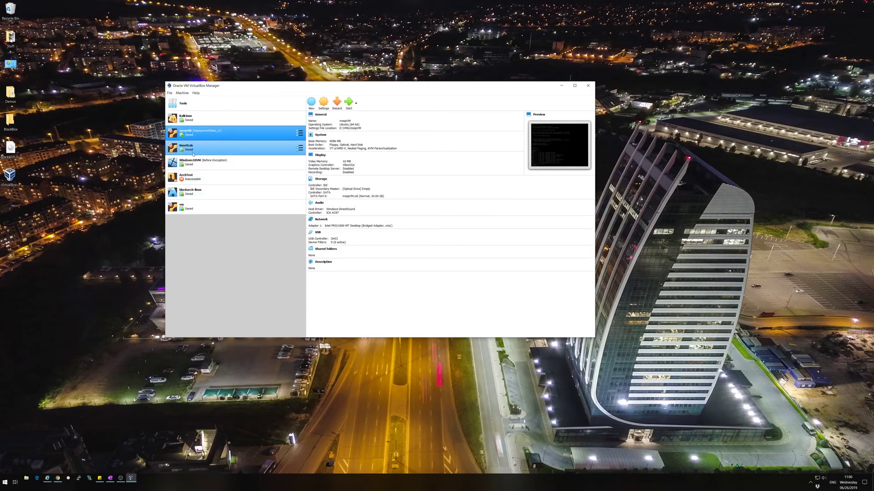
{"action": "left_click", "coordinate": [222, 163]}
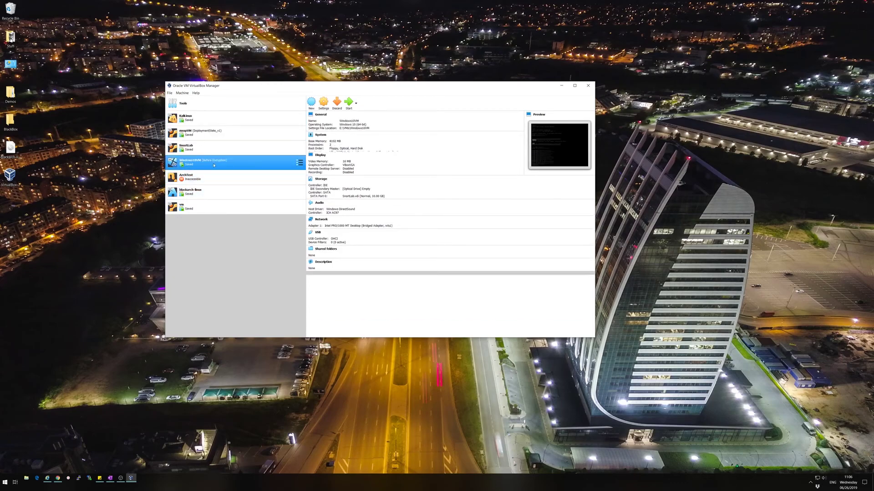
{"action": "left_click", "coordinate": [243, 179]}
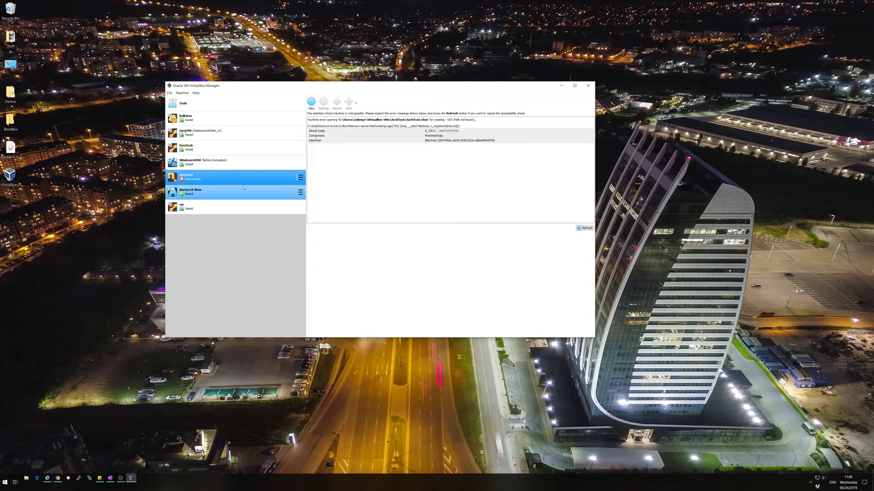
{"action": "left_click", "coordinate": [219, 198]}
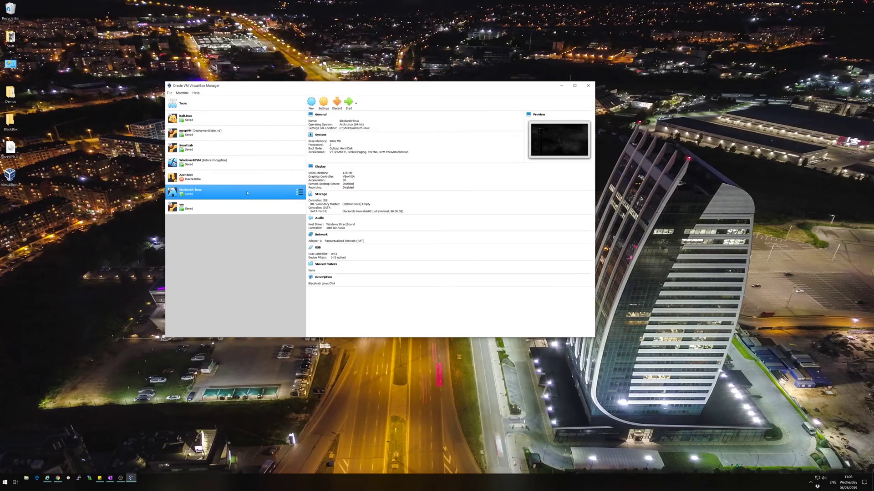
{"action": "left_click", "coordinate": [218, 214]}
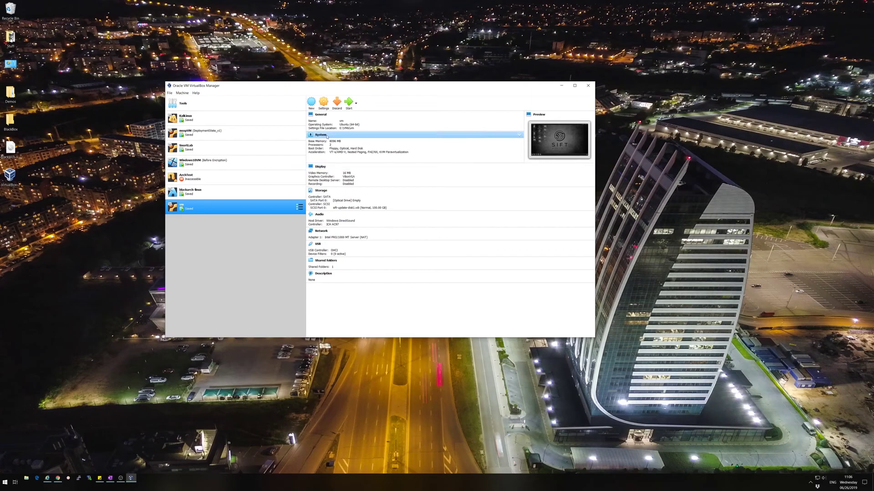
{"action": "left_click", "coordinate": [272, 119]}
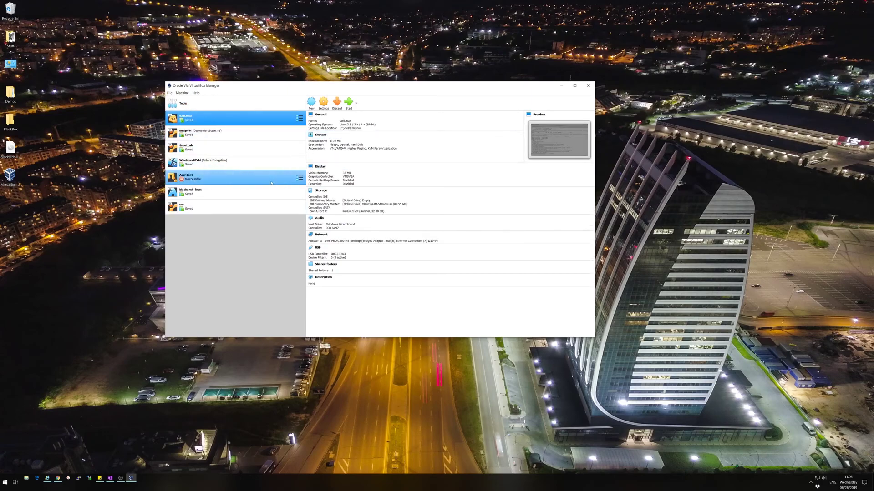
{"action": "mouse_move", "coordinate": [272, 183]}
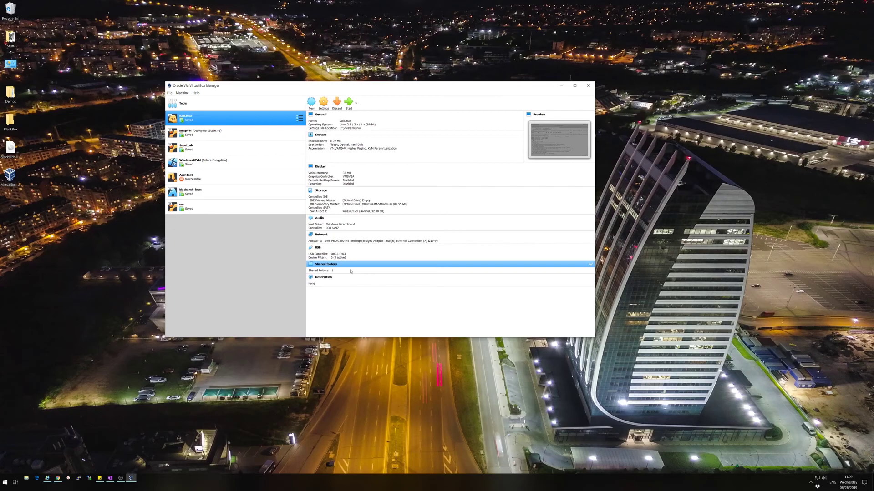
- Look at the manager's main functions: the new machine wizard, KaliLinux's settings and its start modes
{"action": "left_click", "coordinate": [312, 103]}
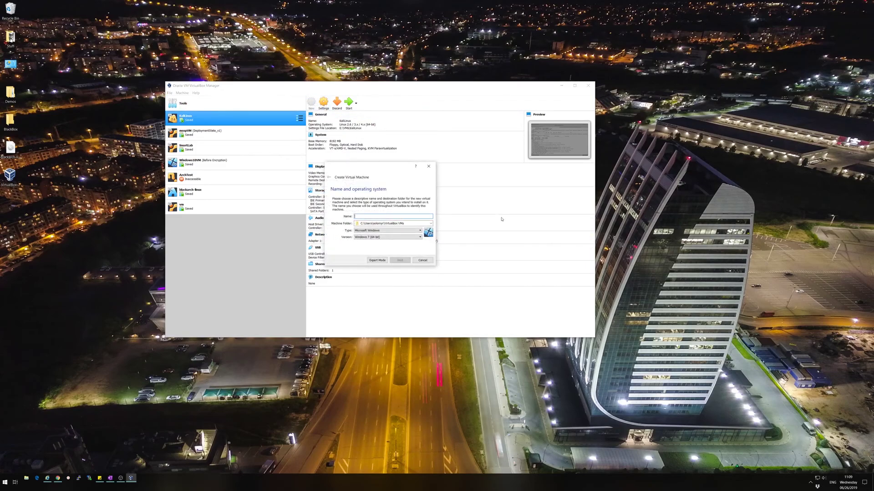
{"action": "left_click_drag", "start_coordinate": [382, 176], "coordinate": [400, 180]}
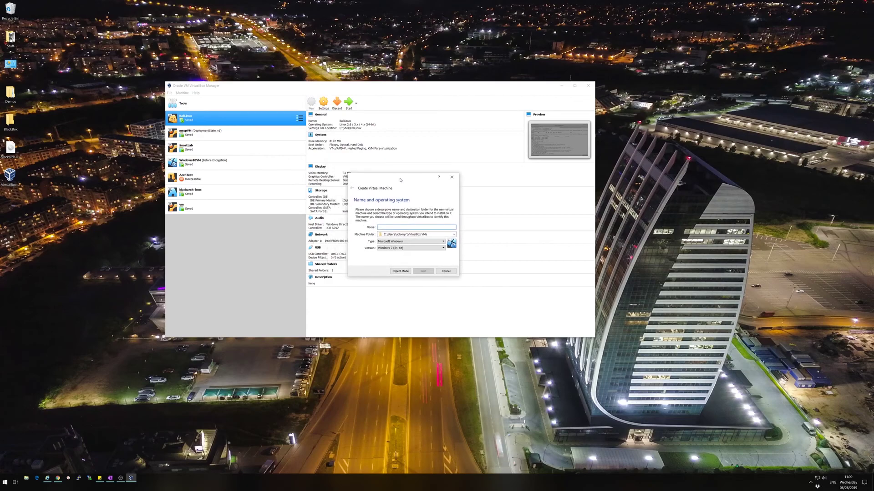
{"action": "key", "text": "Escape"}
{"action": "key", "text": "ctrl+s"}
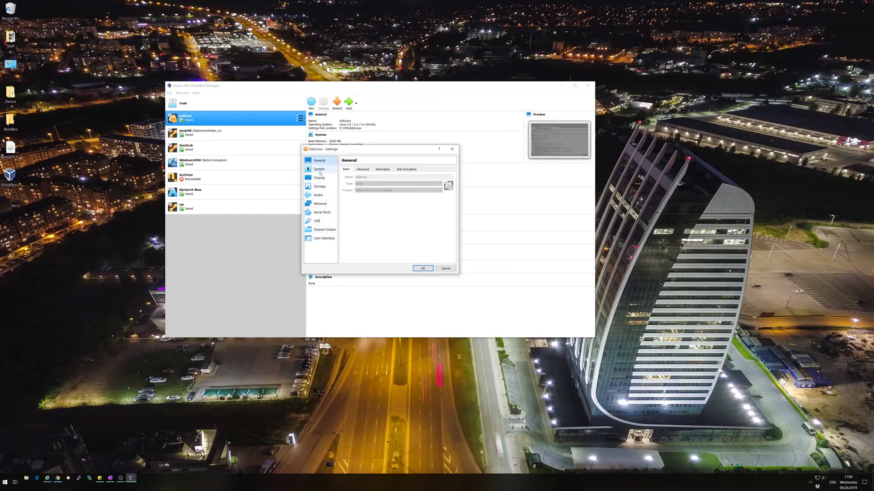
{"action": "key", "text": "Escape"}
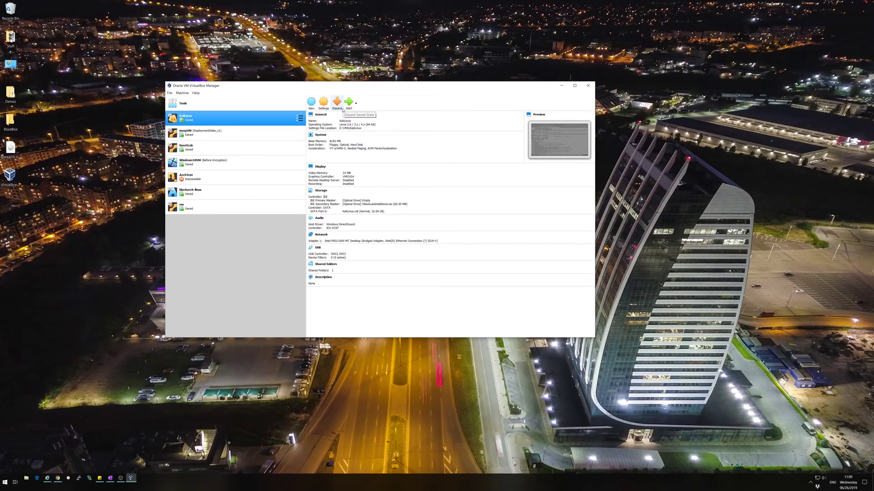
{"action": "left_click", "coordinate": [357, 104]}
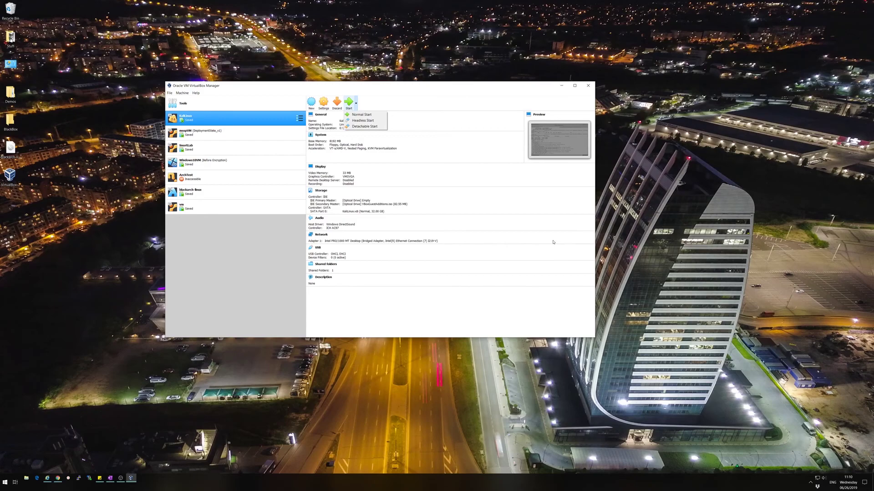
{"action": "left_click", "coordinate": [446, 163]}
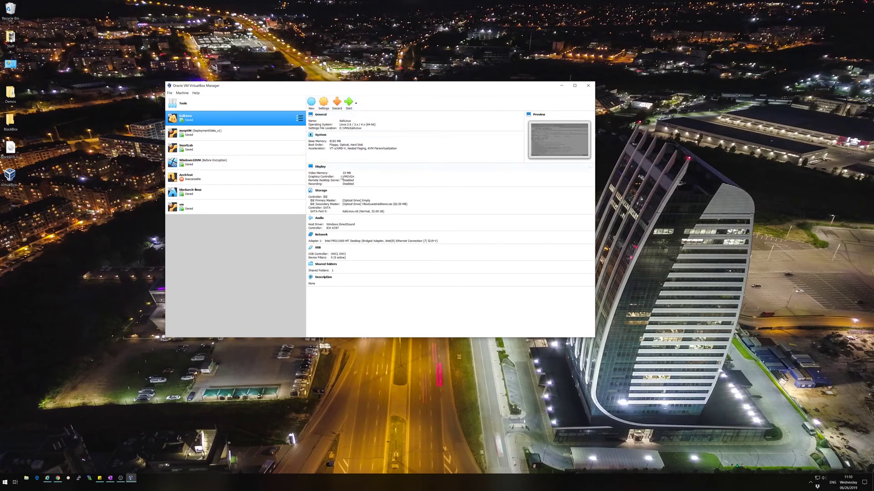
- Begin creating a virtual machine named "Test Machine", keeping the default machine folder
{"action": "left_click", "coordinate": [311, 102]}
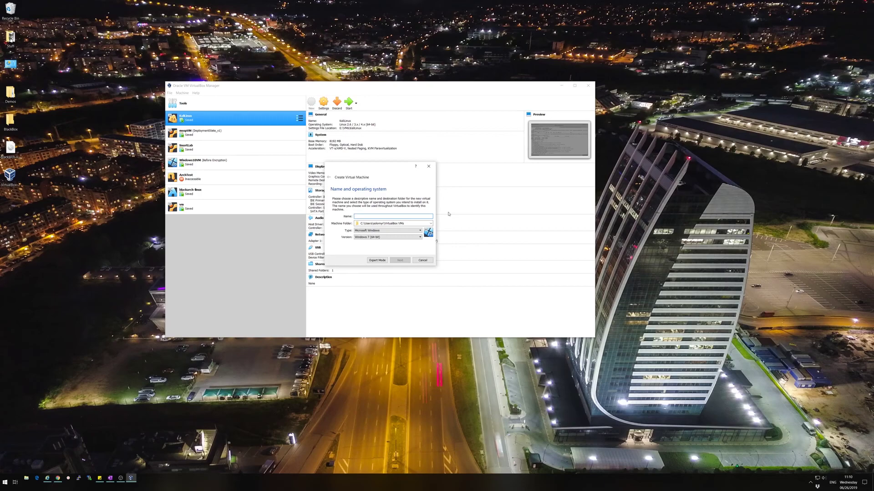
{"action": "type", "text": "Test Machine"}
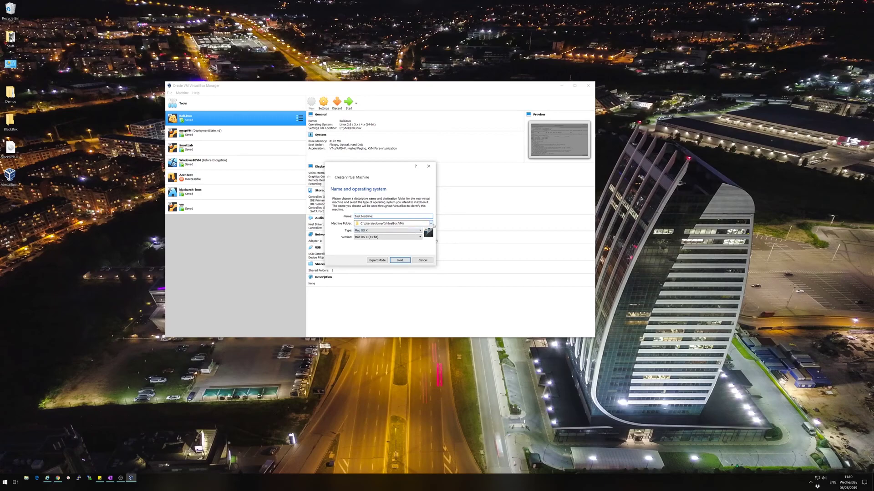
{"action": "left_click", "coordinate": [431, 224]}
{"action": "left_click", "coordinate": [414, 211]}
- Set the machine's type to Linux and its version to Ubuntu (64-bit), and proceed to the memory size
{"action": "left_click", "coordinate": [384, 230]}
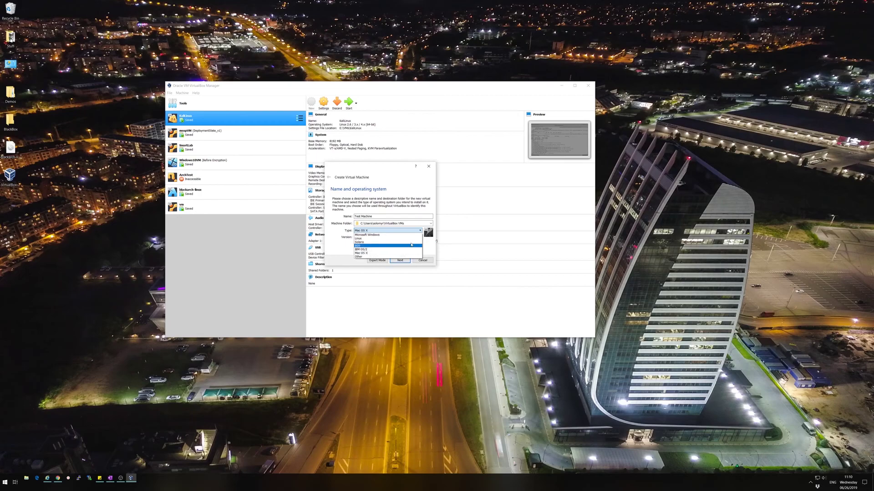
{"action": "left_click", "coordinate": [382, 239]}
{"action": "left_click", "coordinate": [387, 237]}
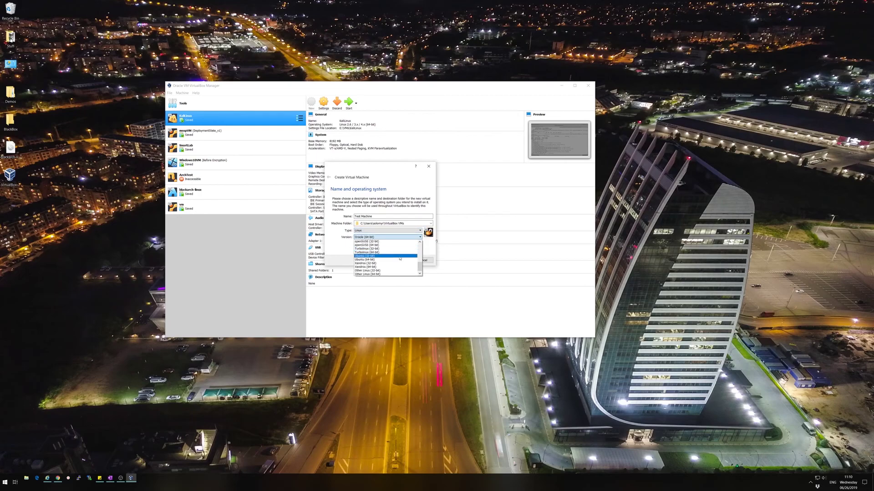
{"action": "scroll", "coordinate": [399, 264], "scroll_direction": "up", "scroll_amount": 1}
{"action": "scroll", "coordinate": [399, 263], "scroll_direction": "down", "scroll_amount": 5}
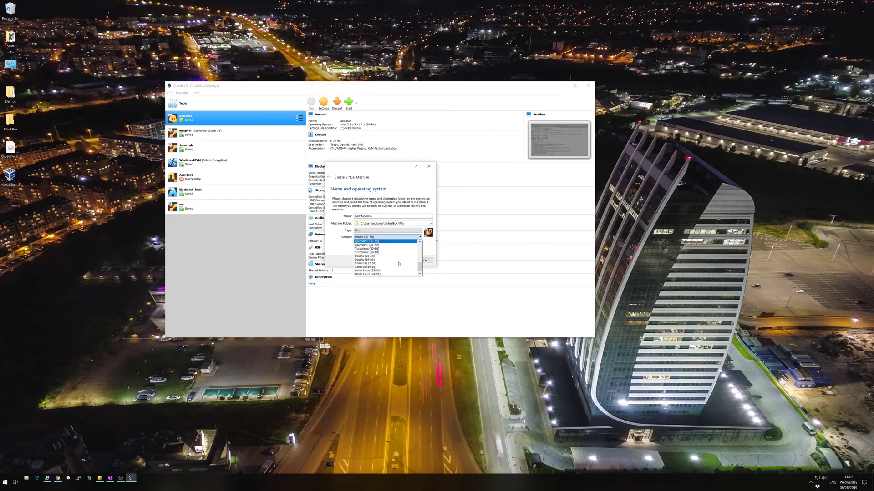
{"action": "left_click", "coordinate": [400, 259]}
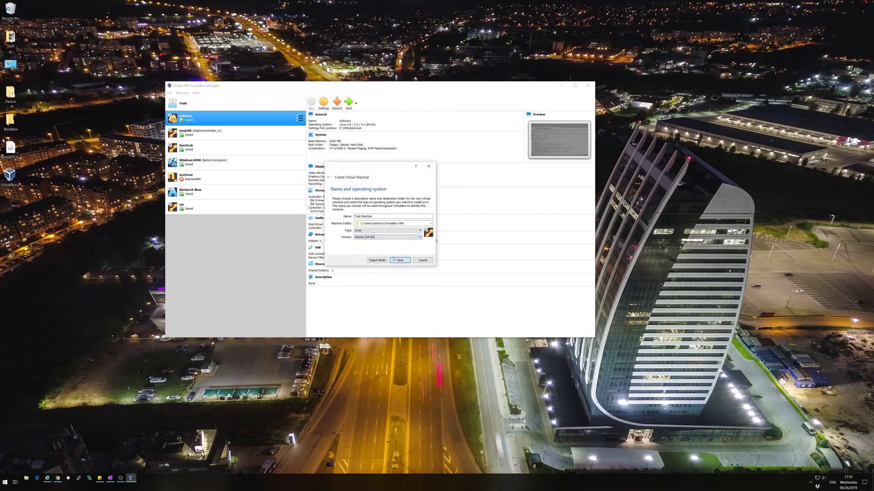
{"action": "left_click", "coordinate": [409, 237]}
{"action": "scroll", "coordinate": [404, 266], "scroll_direction": "up", "scroll_amount": 5}
{"action": "scroll", "coordinate": [406, 267], "scroll_direction": "down", "scroll_amount": 7}
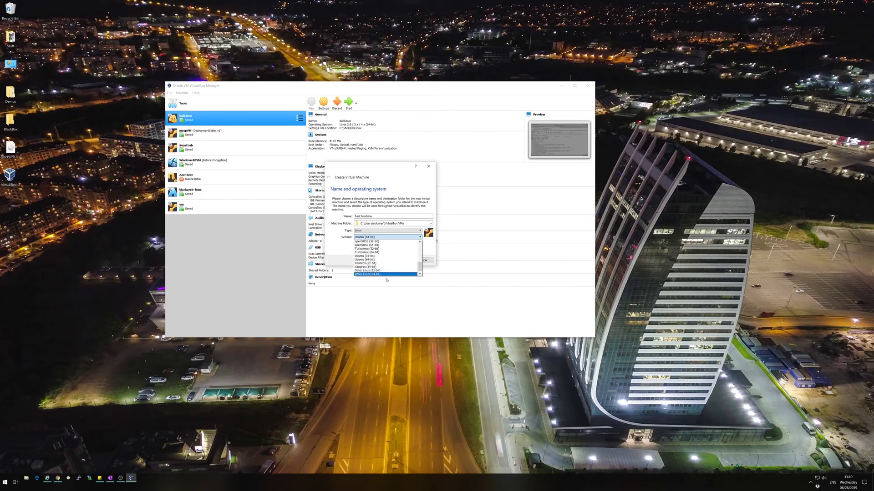
{"action": "left_click", "coordinate": [364, 259]}
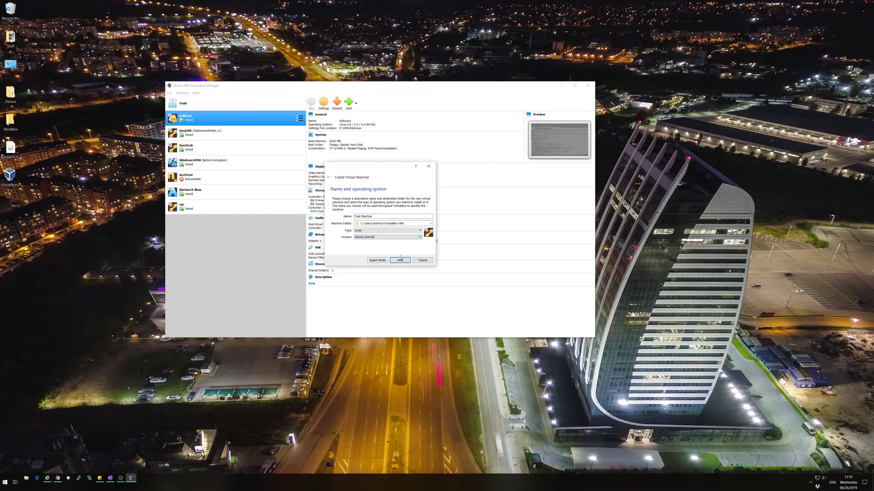
{"action": "left_click", "coordinate": [400, 261]}
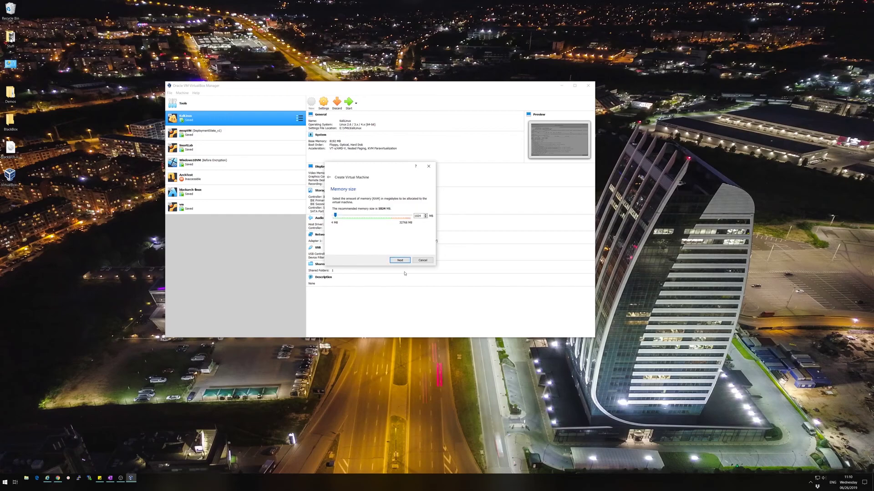
- Set the machine's memory size to 2048 MB and proceed to the hard disk options
{"action": "left_click", "coordinate": [385, 217]}
{"action": "left_click", "coordinate": [385, 216]}
{"action": "left_click_drag", "start_coordinate": [349, 215], "coordinate": [403, 221]}
{"action": "left_click", "coordinate": [393, 221]}
{"action": "left_click", "coordinate": [391, 220]}
{"action": "left_click", "coordinate": [391, 219]}
{"action": "left_click", "coordinate": [392, 218]}
{"action": "left_click", "coordinate": [392, 217]}
{"action": "left_click", "coordinate": [393, 217]}
{"action": "left_click", "coordinate": [394, 216]}
{"action": "left_click", "coordinate": [382, 218]}
{"action": "left_click", "coordinate": [335, 218]}
{"action": "left_click_drag", "start_coordinate": [333, 218], "coordinate": [338, 217]}
{"action": "left_click", "coordinate": [400, 260]}
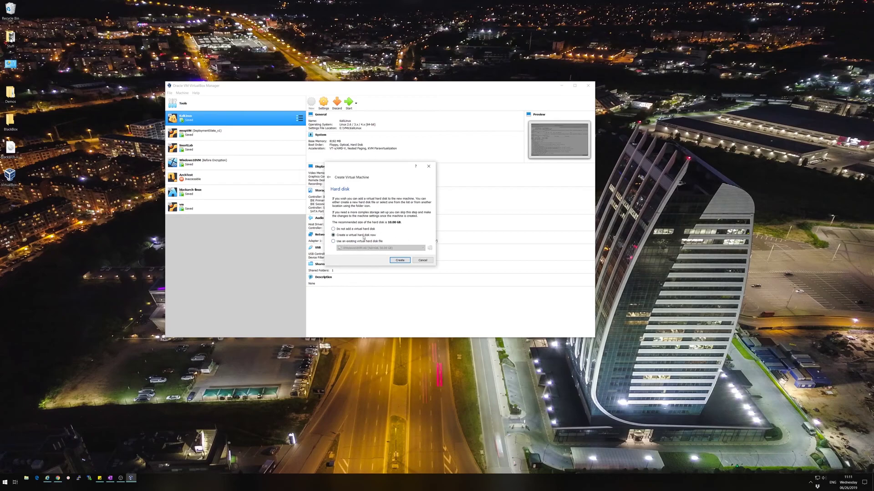
- Create a new dynamically allocated VDI hard disk for Test Machine in the default location, completing the machine
{"action": "left_click", "coordinate": [400, 261]}
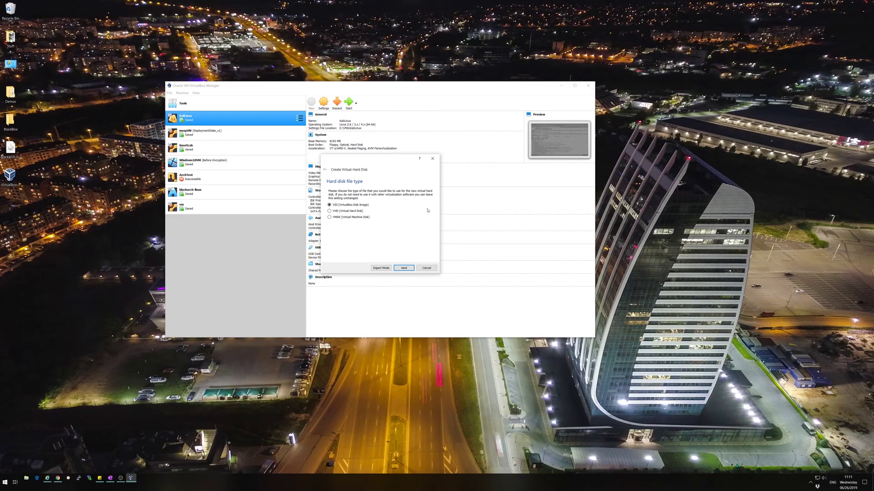
{"action": "left_click", "coordinate": [403, 269]}
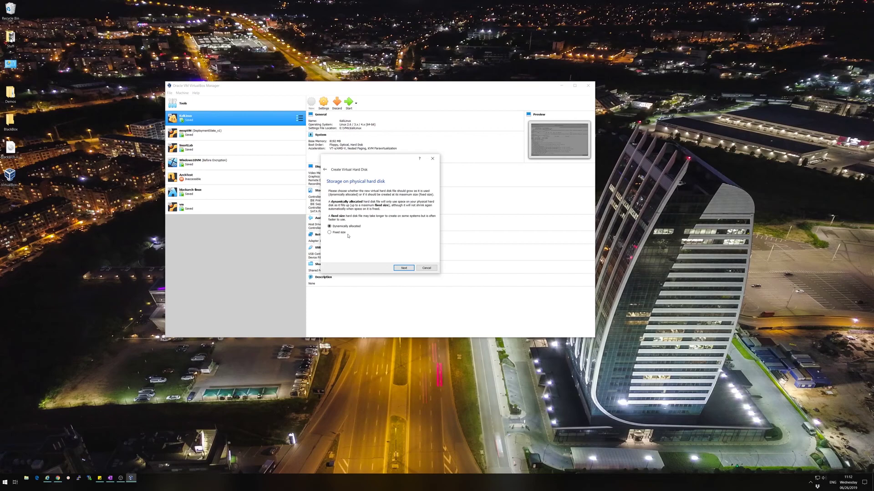
{"action": "left_click", "coordinate": [404, 268]}
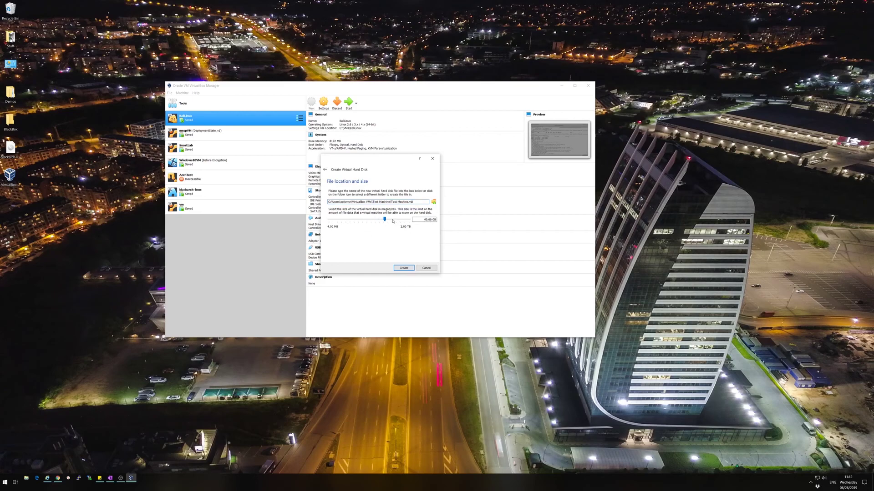
{"action": "left_click", "coordinate": [393, 221]}
{"action": "left_click", "coordinate": [405, 267]}
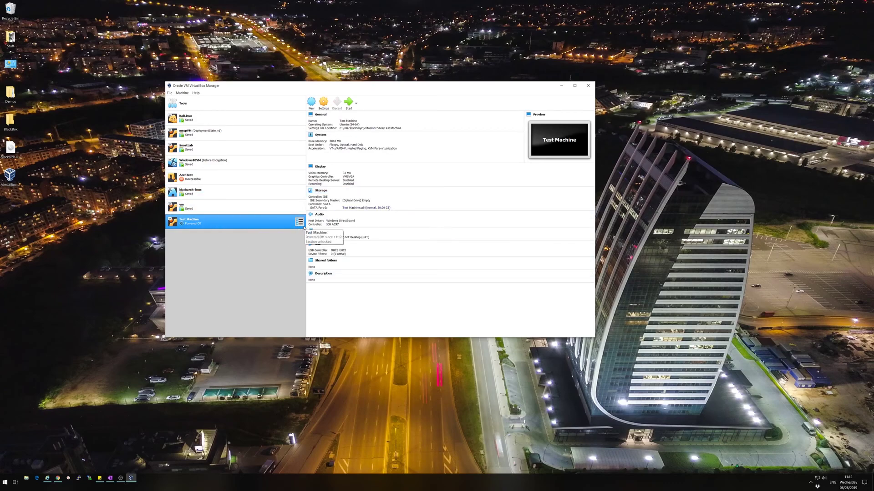
- Start Test Machine and dismiss the start-up disk selection without choosing a disk image
{"action": "left_click", "coordinate": [346, 106]}
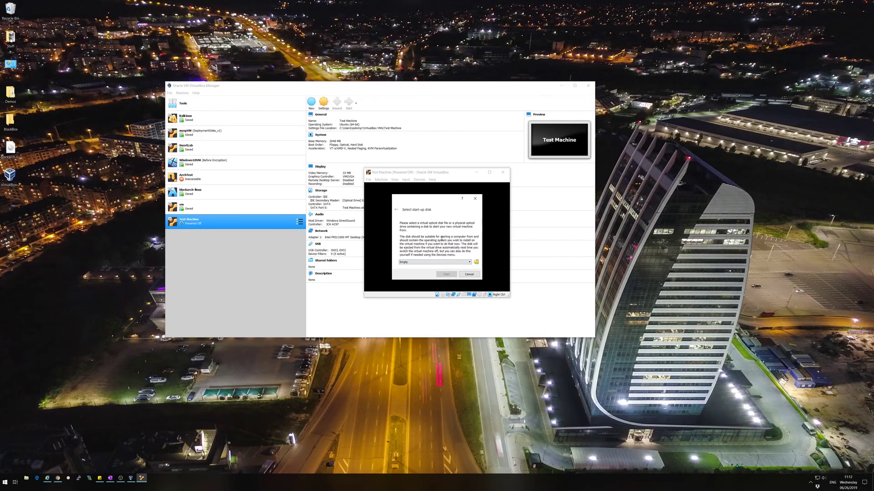
{"action": "left_click", "coordinate": [457, 263]}
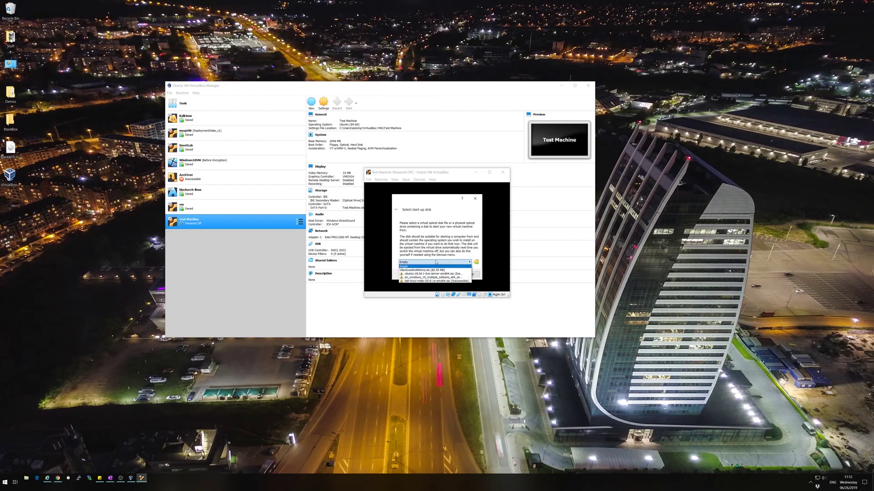
{"action": "left_click", "coordinate": [441, 249]}
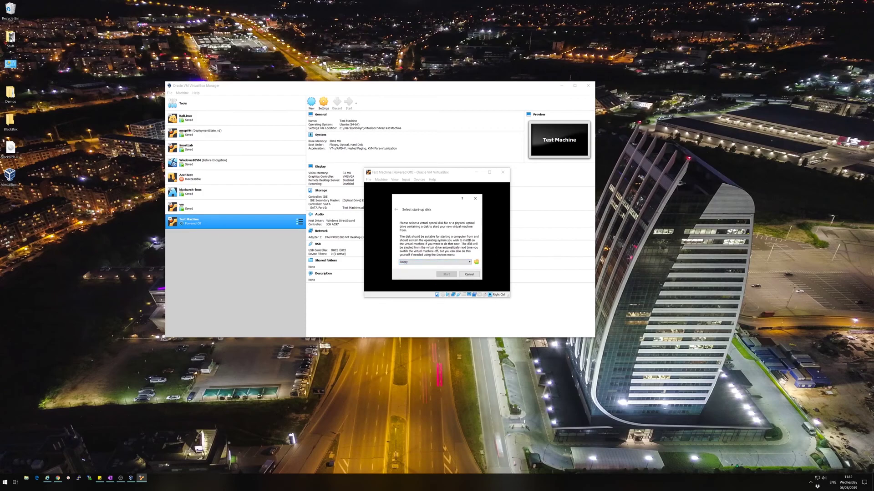
{"action": "left_click", "coordinate": [469, 275]}
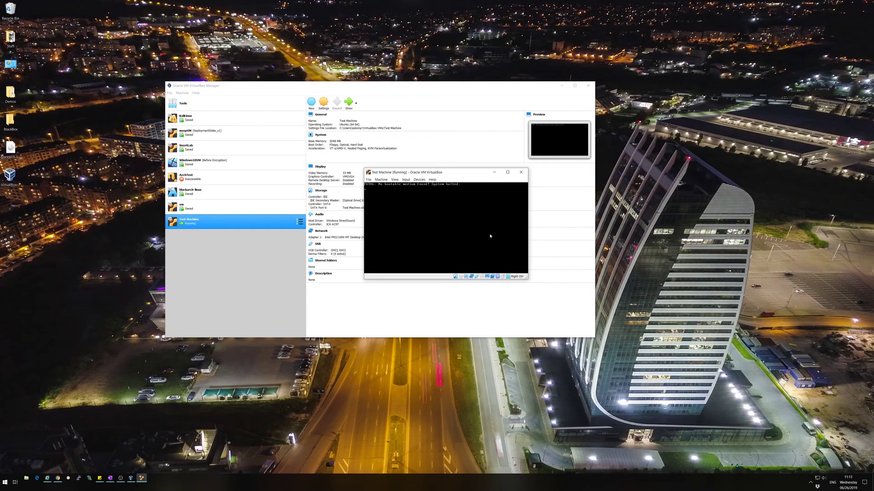
- Power off the running Test Machine and close its window
{"action": "left_click", "coordinate": [522, 176]}
{"action": "left_click", "coordinate": [432, 232]}
{"action": "left_click", "coordinate": [423, 240]}
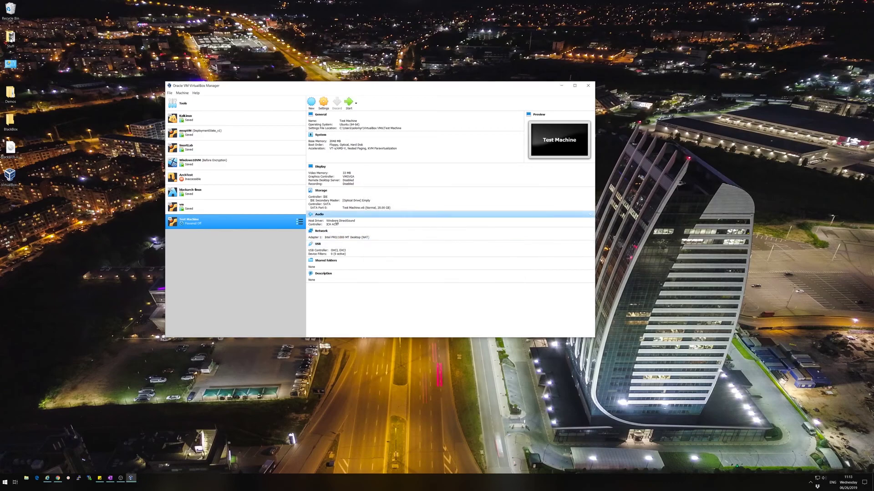
- Open Test Machine's settings and examine the General options for shared clipboard, drag and drop, description and disk encryption
{"action": "key", "text": "ctrl+s"}
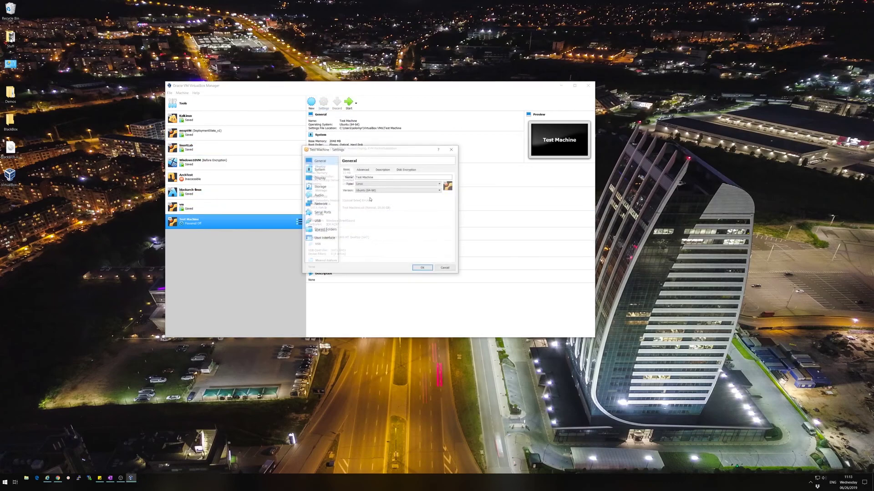
{"action": "left_click", "coordinate": [362, 169]}
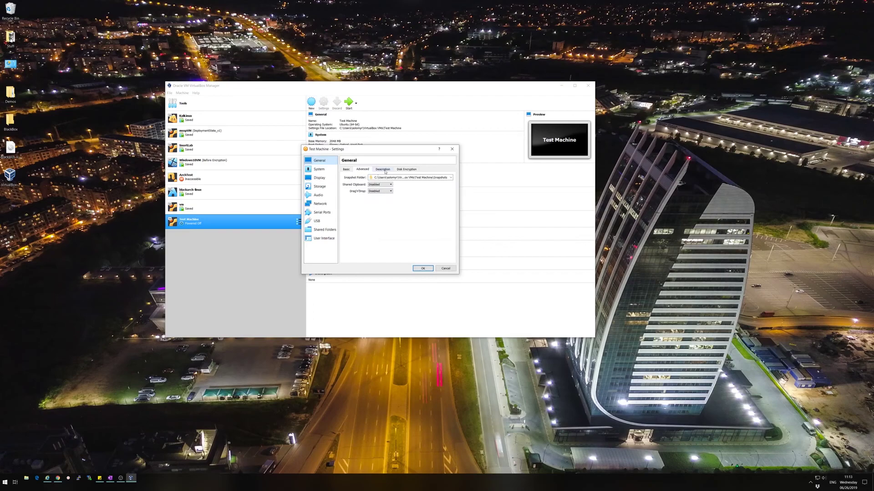
{"action": "left_click", "coordinate": [380, 185]}
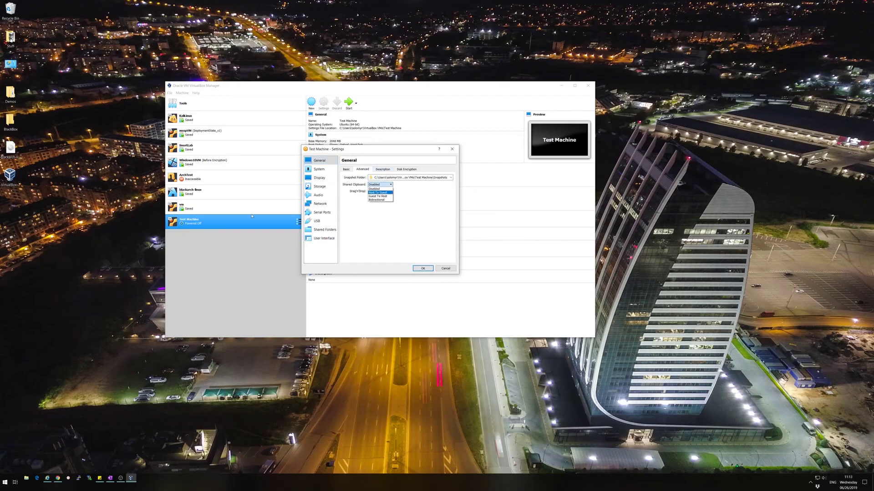
{"action": "left_click", "coordinate": [375, 207]}
{"action": "left_click", "coordinate": [380, 191]}
{"action": "left_click", "coordinate": [404, 205]}
{"action": "left_click", "coordinate": [383, 169]}
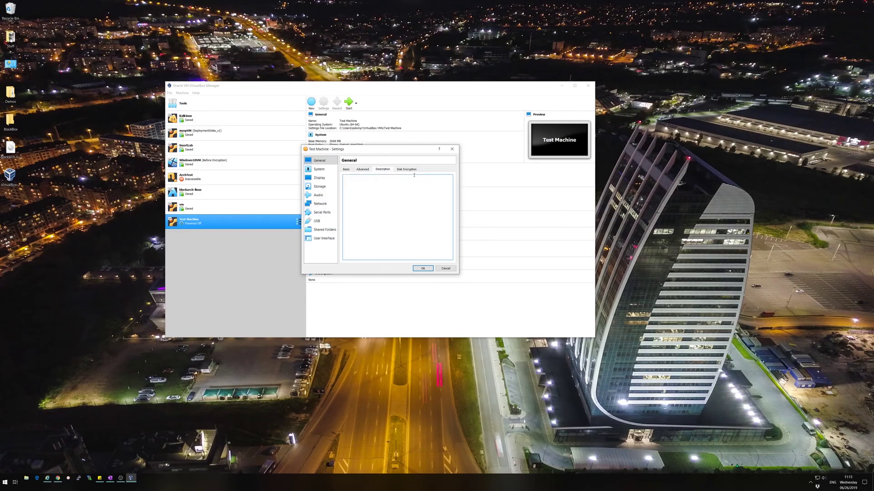
{"action": "left_click", "coordinate": [406, 169]}
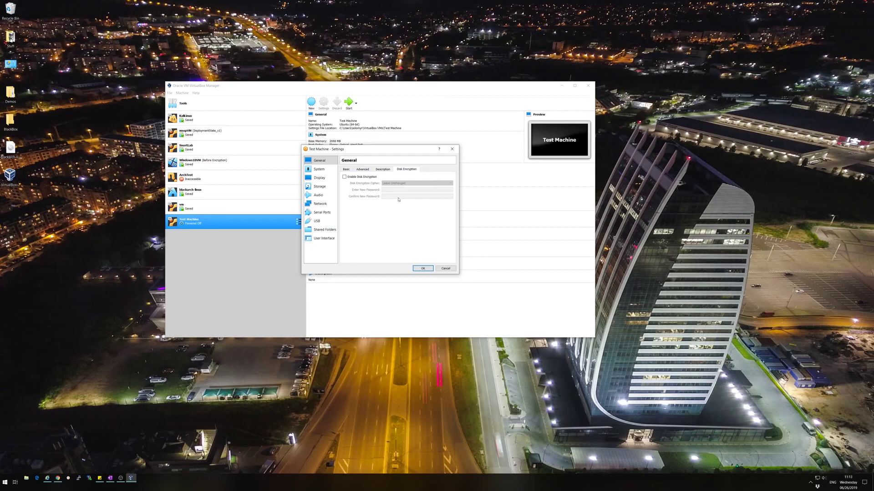
{"action": "left_click", "coordinate": [346, 169]}
- In the System settings, exclude Floppy from the boot order and increase the number of processors
{"action": "left_click", "coordinate": [319, 169]}
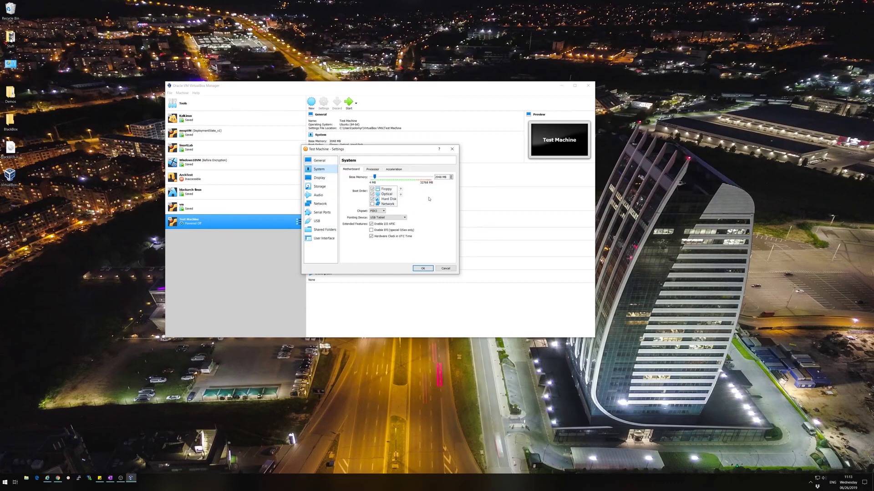
{"action": "left_click", "coordinate": [372, 189]}
{"action": "left_click", "coordinate": [373, 170]}
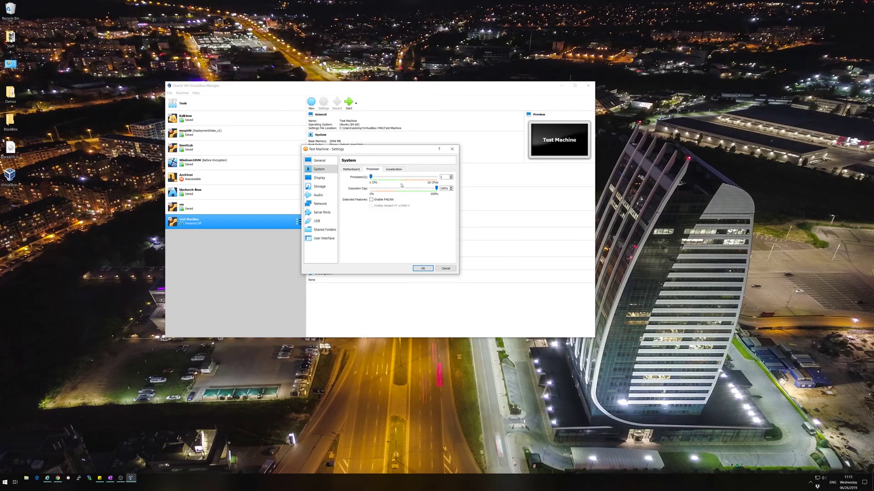
{"action": "left_click_drag", "start_coordinate": [373, 178], "coordinate": [400, 178]}
- Examine the System acceleration options, including the available paravirtualization interfaces
{"action": "left_click", "coordinate": [394, 170]}
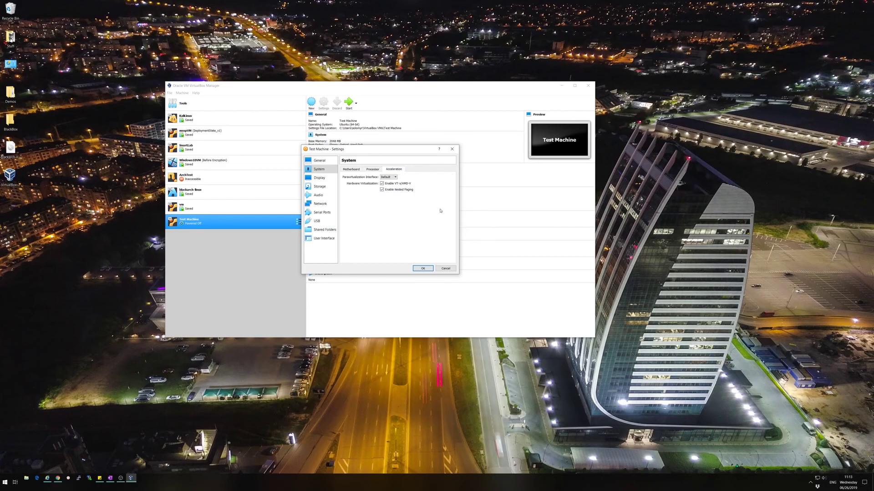
{"action": "left_click", "coordinate": [389, 177]}
{"action": "left_click", "coordinate": [392, 202]}
- Try raising the monitor count in the Display settings and return it to 1
{"action": "left_click", "coordinate": [324, 178]}
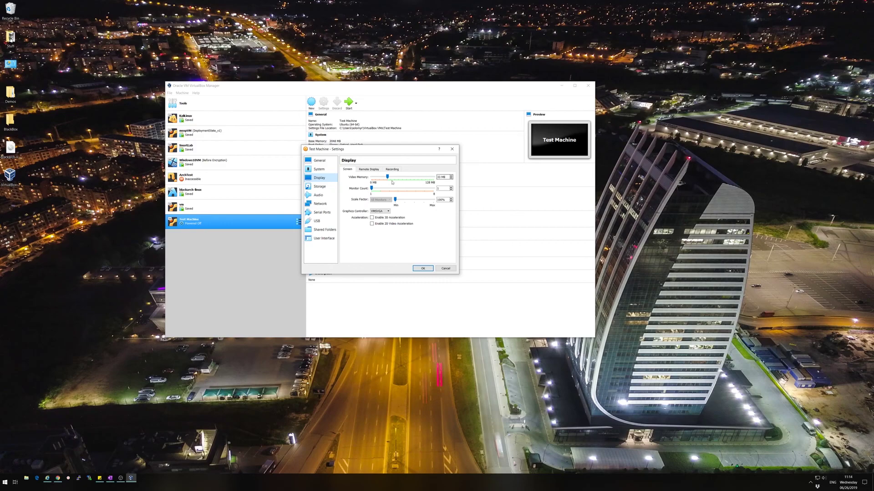
{"action": "left_click_drag", "start_coordinate": [372, 190], "coordinate": [378, 189]}
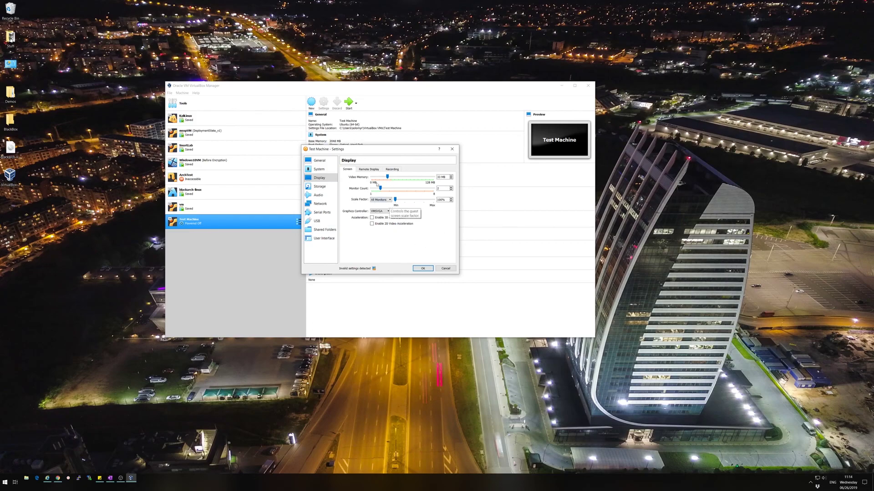
{"action": "left_click_drag", "start_coordinate": [380, 188], "coordinate": [370, 189]}
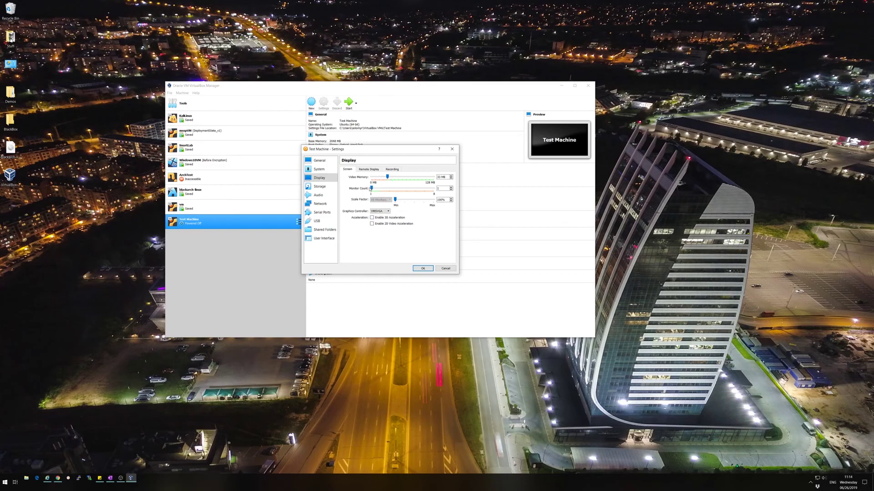
- Examine the available graphics controllers and the remote display and recording options
{"action": "left_click", "coordinate": [378, 212]}
{"action": "left_click", "coordinate": [380, 222]}
{"action": "key", "text": "ctrl+Tab"}
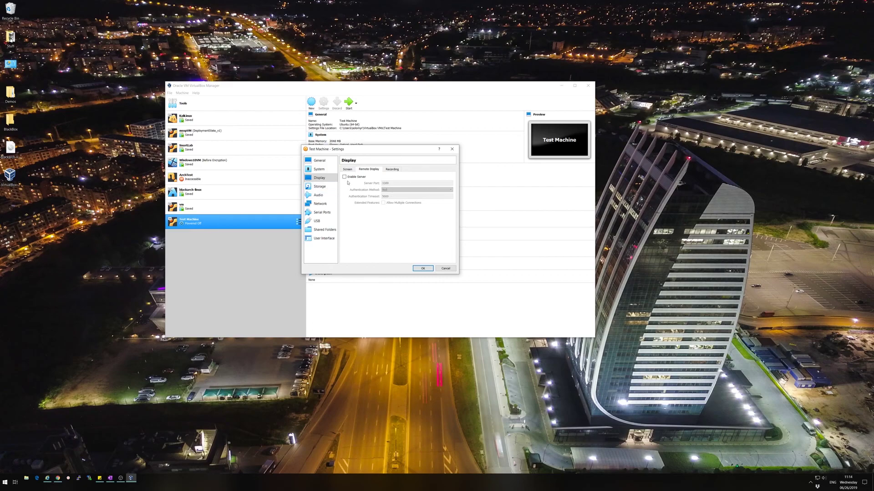
{"action": "key", "text": "ctrl+Tab"}
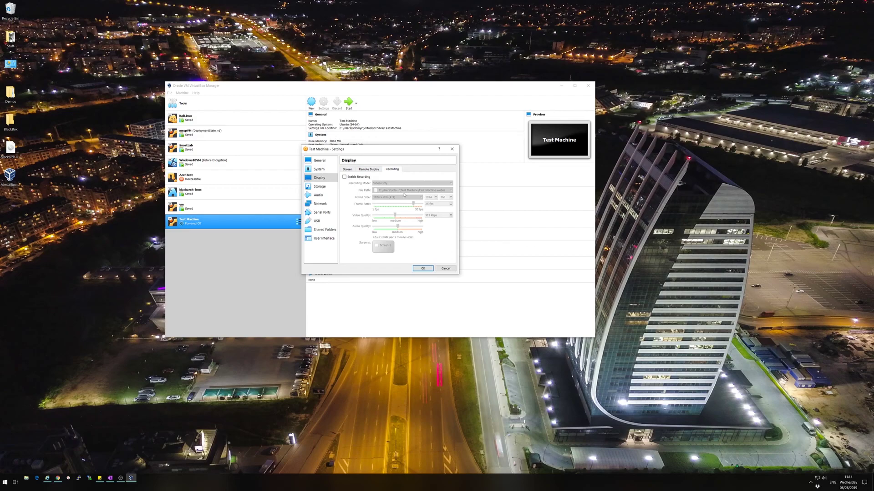
- Examine the Storage settings: the IDE controller, empty optical drive, Test Machine.vdi disk and the controller types that can be added
{"action": "left_click", "coordinate": [319, 187]}
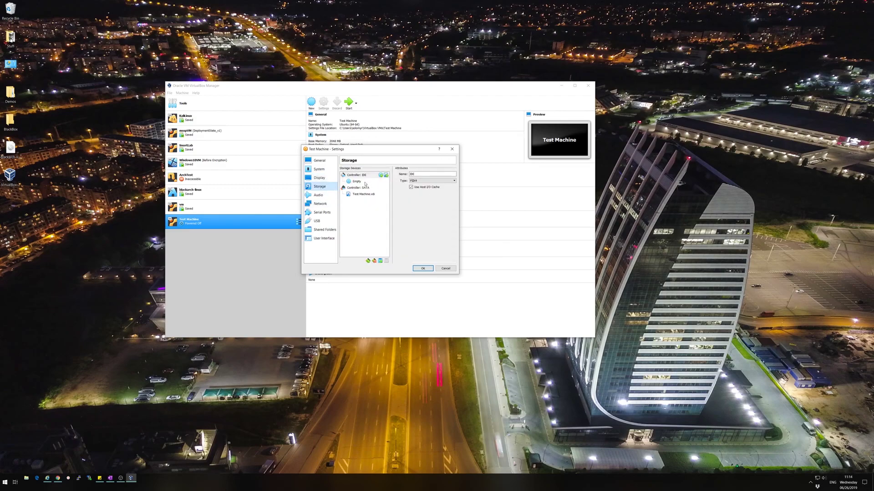
{"action": "left_click", "coordinate": [366, 176]}
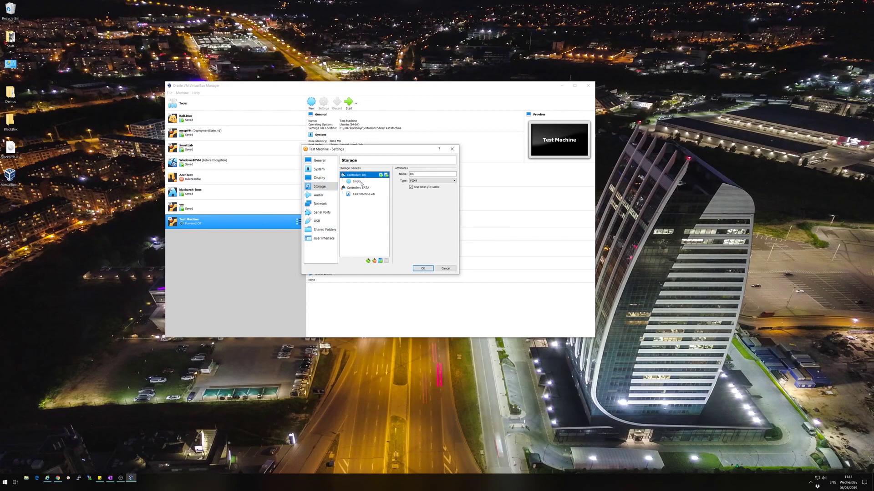
{"action": "left_click", "coordinate": [359, 182]}
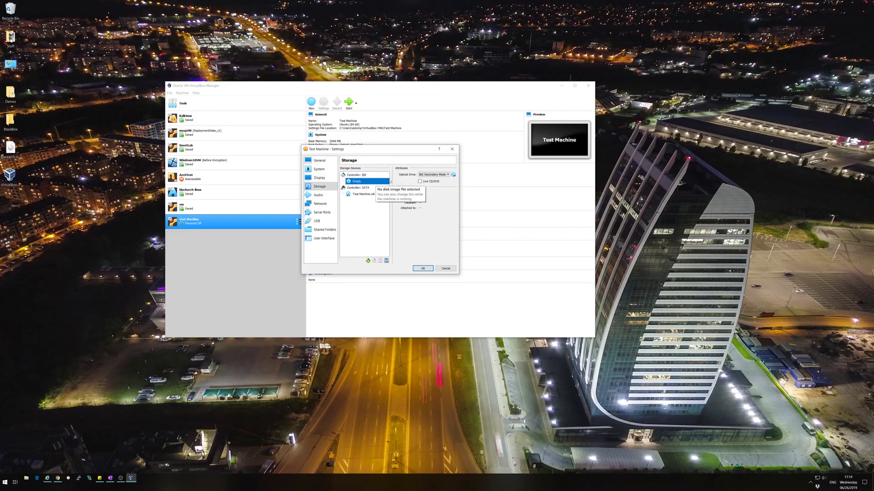
{"action": "left_click", "coordinate": [366, 194]}
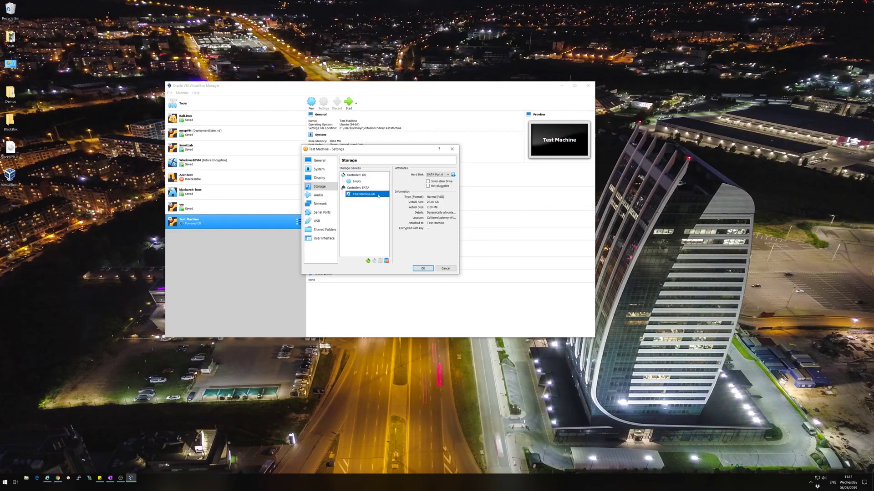
{"action": "left_click", "coordinate": [368, 261]}
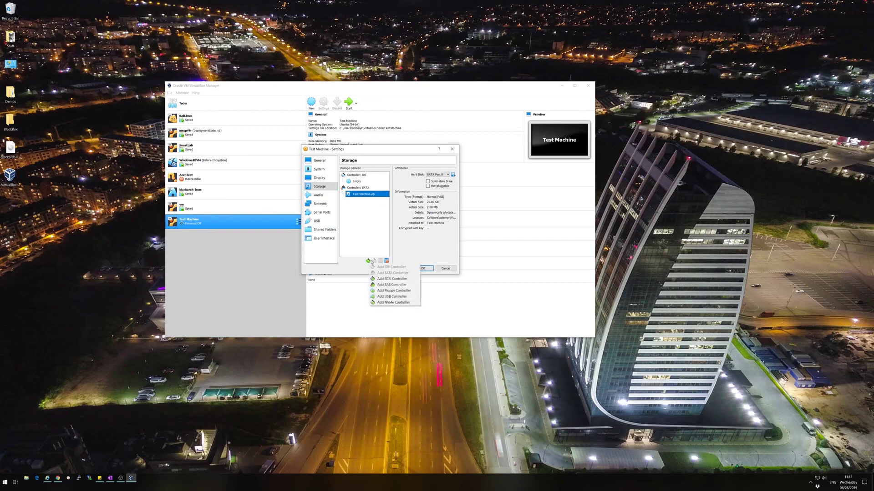
{"action": "left_click", "coordinate": [377, 227]}
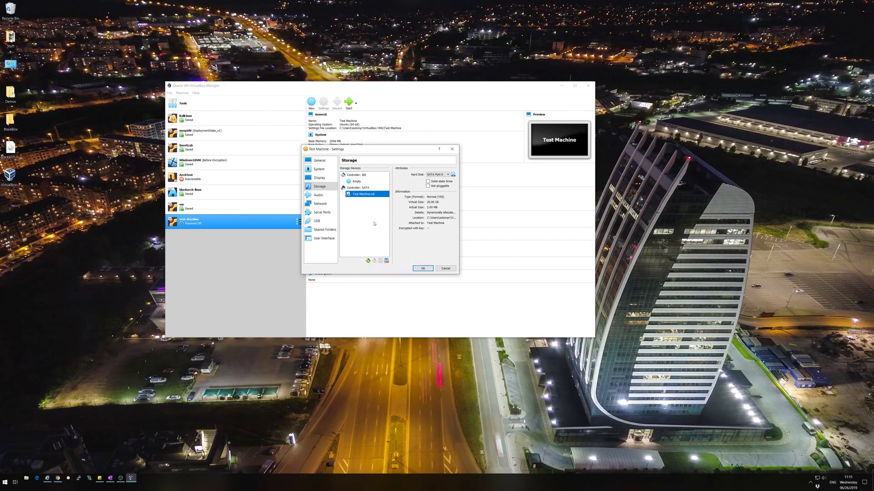
{"action": "left_click", "coordinate": [356, 175]}
{"action": "left_click", "coordinate": [368, 261]}
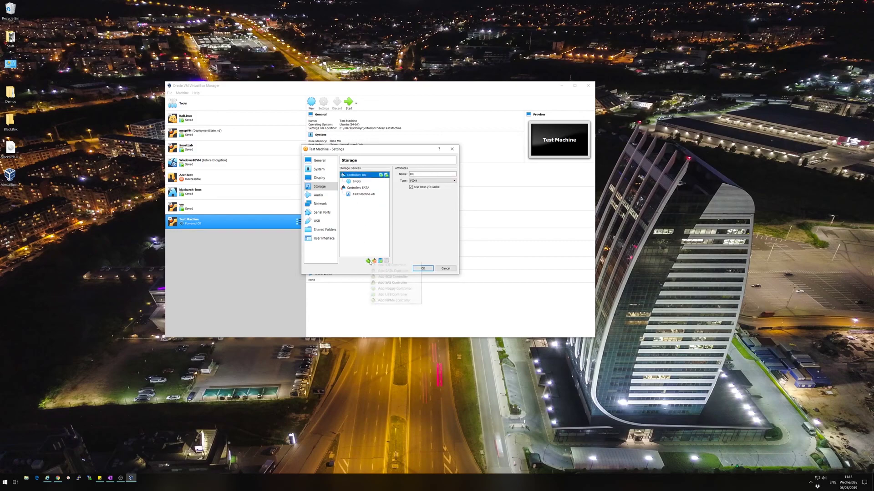
{"action": "left_click", "coordinate": [364, 218]}
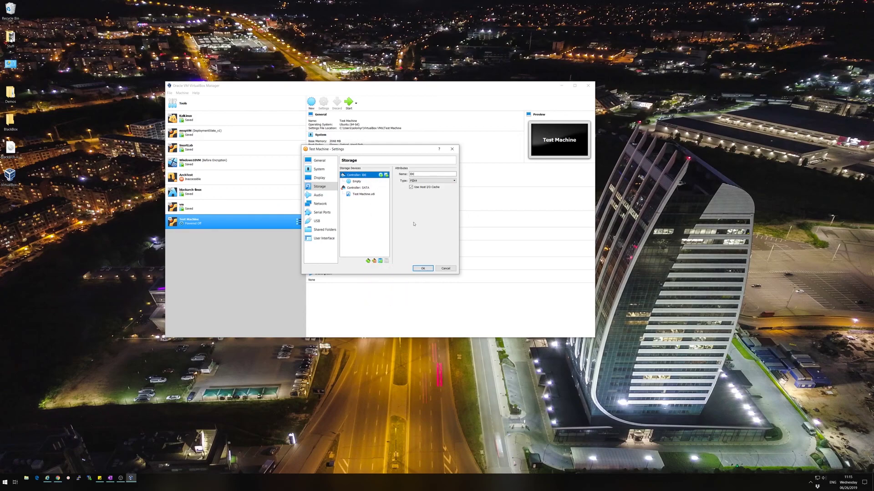
- Check how a virtual optical disk file is chosen for the empty IDE optical drive, without attaching one
{"action": "left_click", "coordinate": [357, 181]}
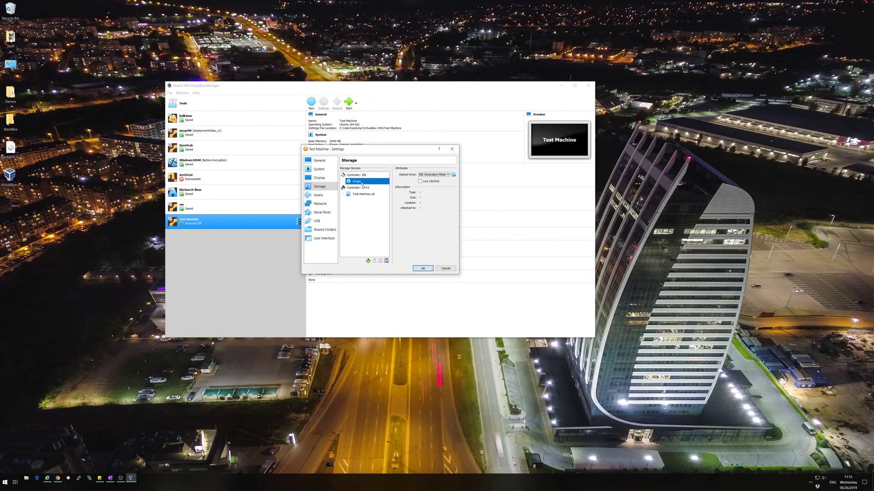
{"action": "left_click", "coordinate": [433, 175]}
{"action": "left_click", "coordinate": [454, 175]}
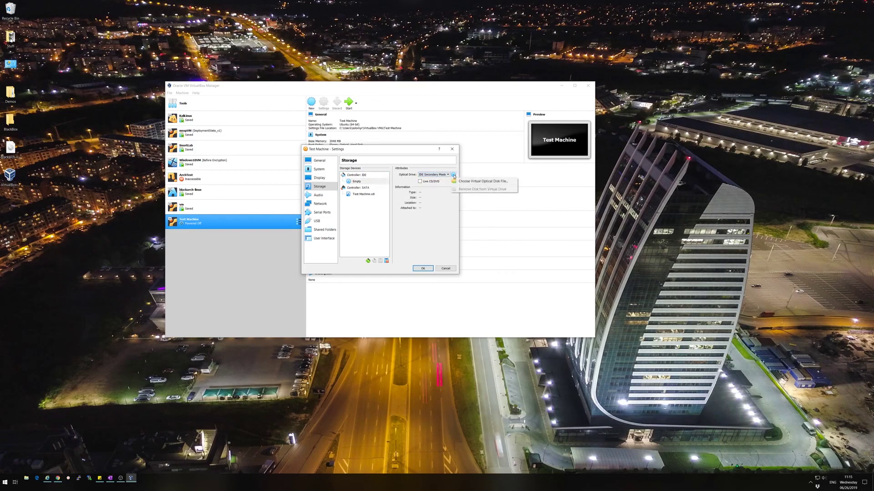
{"action": "left_click", "coordinate": [484, 183]}
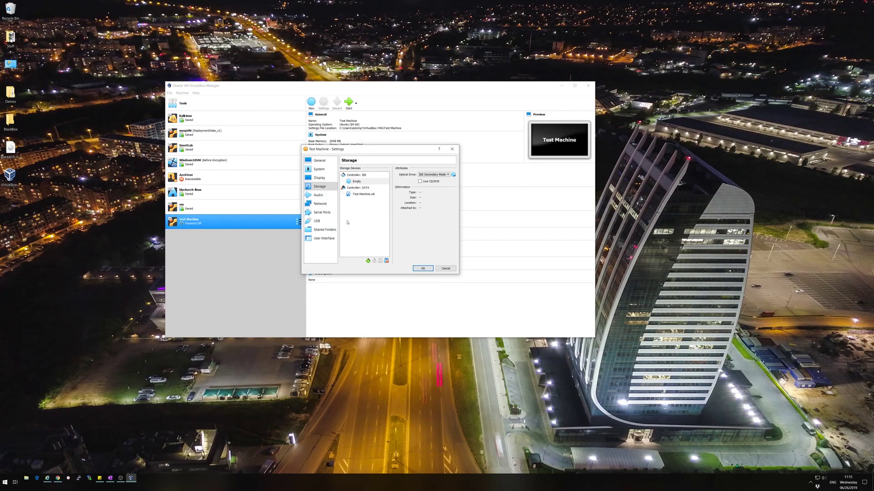
- Look over the audio settings, and in the Network settings switch Adapter 1 to Not attached and back to NAT
{"action": "key", "text": "Down"}
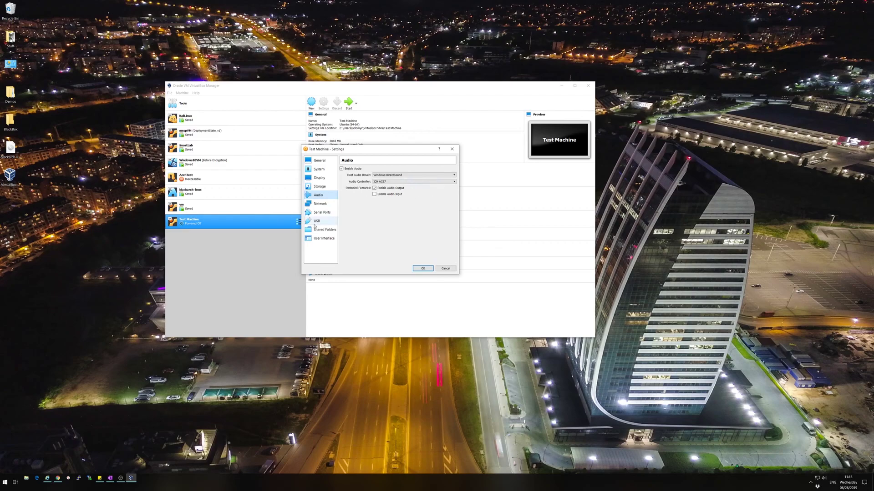
{"action": "key", "text": "Down"}
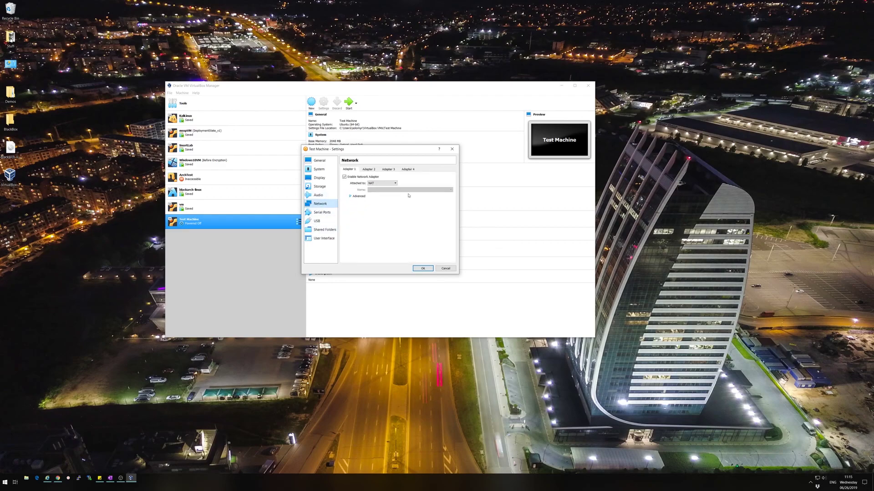
{"action": "left_click", "coordinate": [385, 183]}
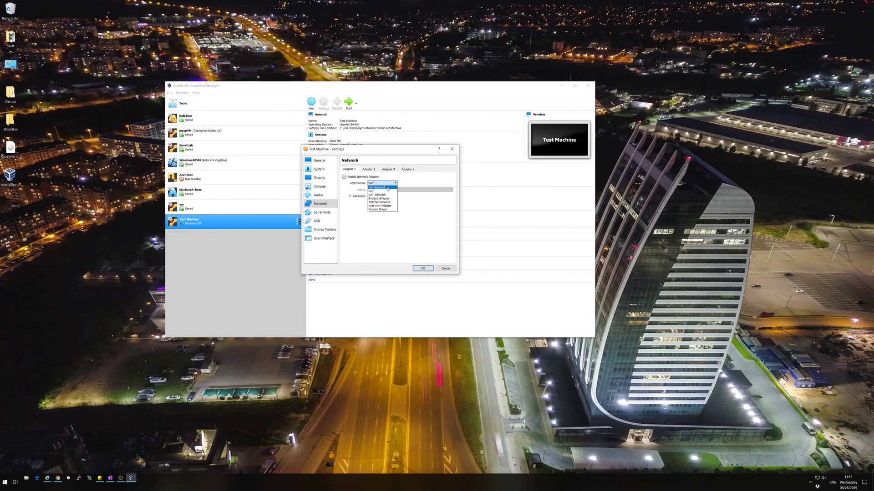
{"action": "left_click", "coordinate": [387, 187]}
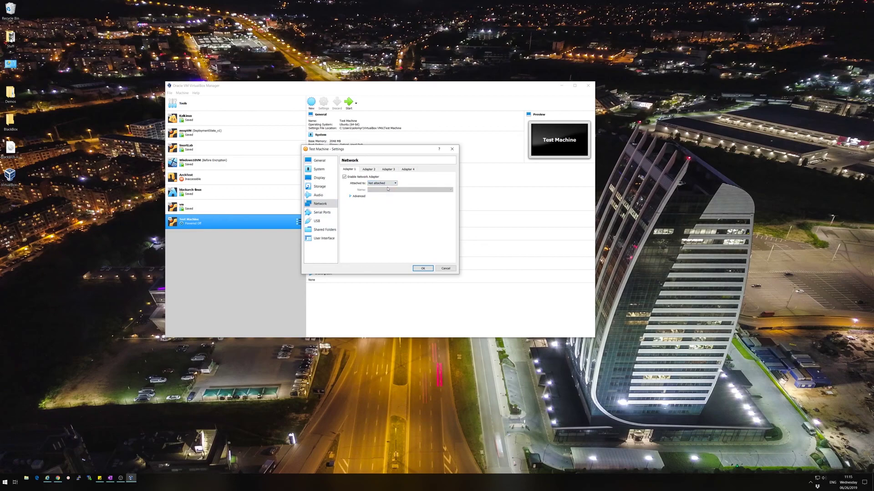
{"action": "left_click", "coordinate": [389, 184]}
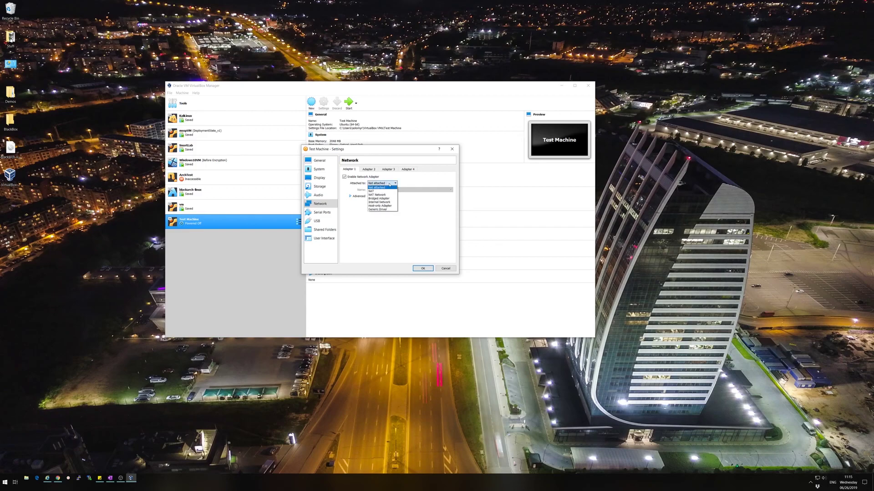
{"action": "left_click", "coordinate": [376, 191]}
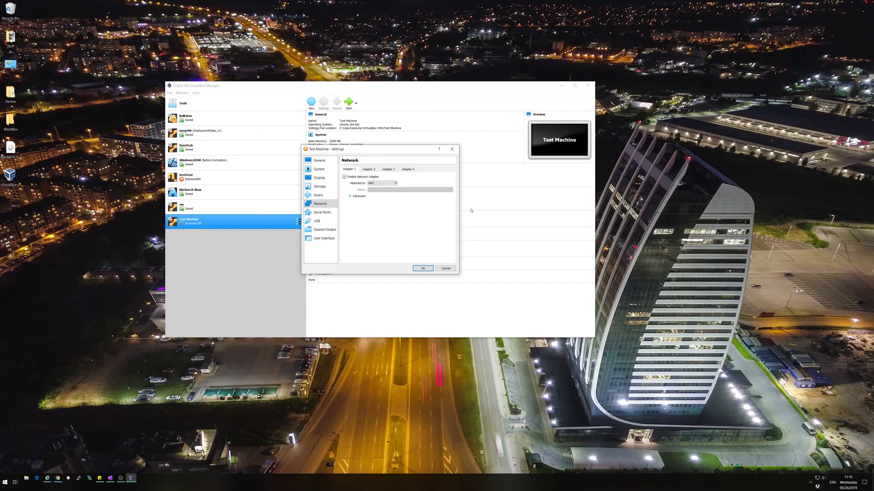
- Attach network Adapter 1 to Bridged Adapter, using the Intel(R) Ethernet Connection (7) I219-V interface
{"action": "left_click", "coordinate": [388, 183]}
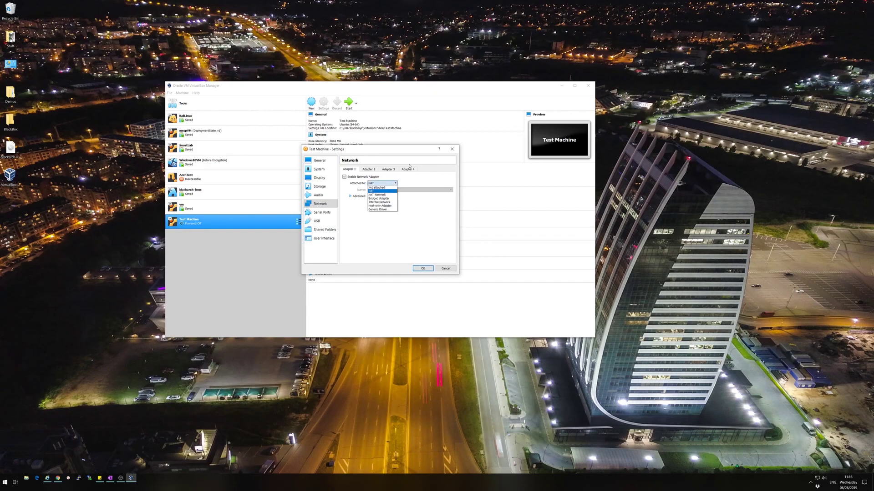
{"action": "left_click", "coordinate": [387, 199]}
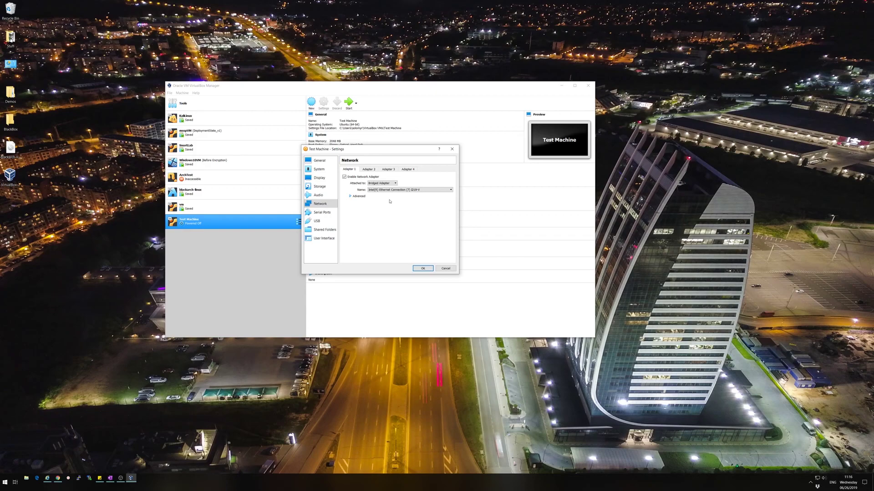
{"action": "left_click", "coordinate": [382, 190]}
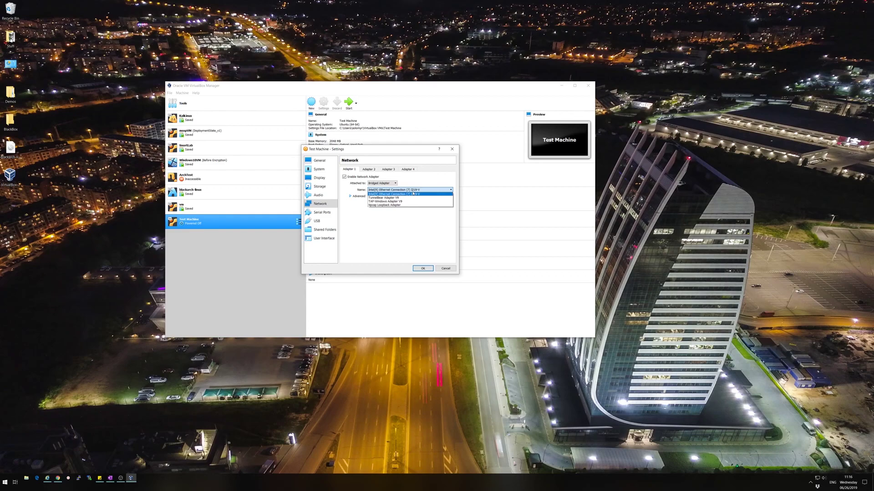
{"action": "left_click", "coordinate": [413, 194]}
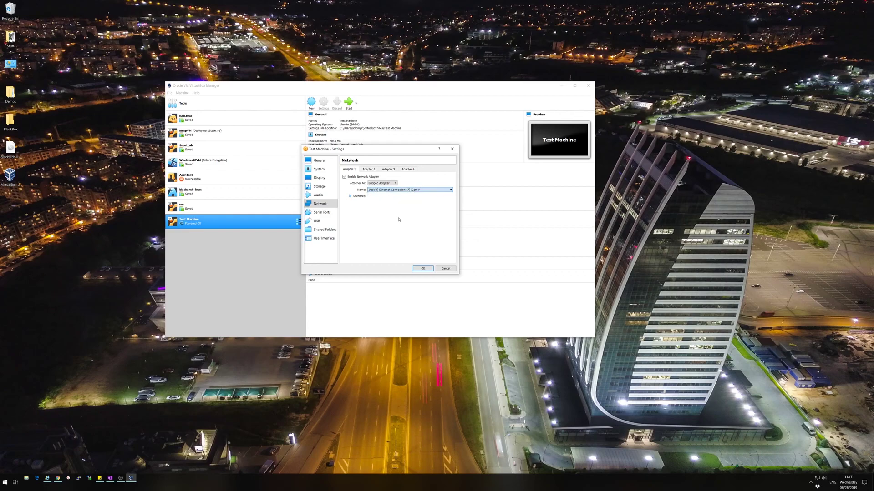
- Attach network Adapter 1 to Host-only Adapter, using the VirtualBox Host-Only Ethernet Adapter
{"action": "left_click", "coordinate": [382, 183]}
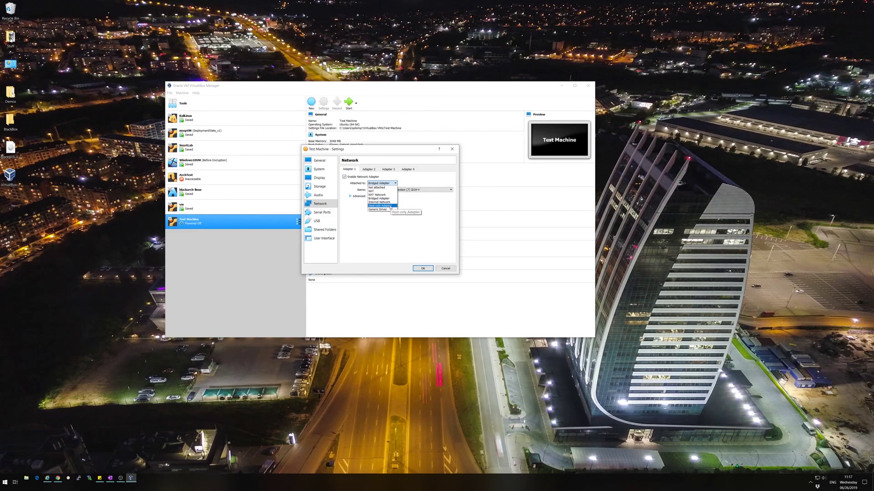
{"action": "left_click", "coordinate": [391, 206]}
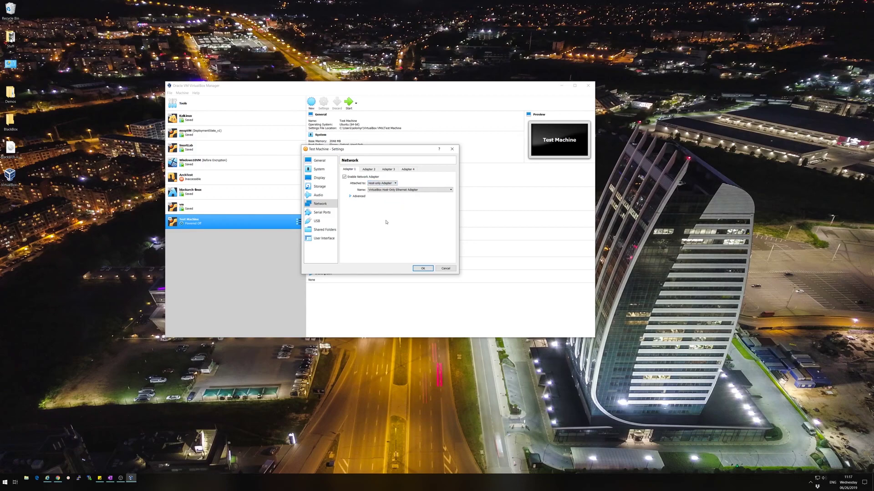
{"action": "left_click", "coordinate": [395, 184]}
{"action": "left_click", "coordinate": [390, 206]}
{"action": "left_click", "coordinate": [402, 190]}
{"action": "left_click", "coordinate": [400, 191]}
- Review the advanced adapter types and promiscuous modes of Adapter 1, and generate a new MAC address
{"action": "left_click", "coordinate": [362, 196]}
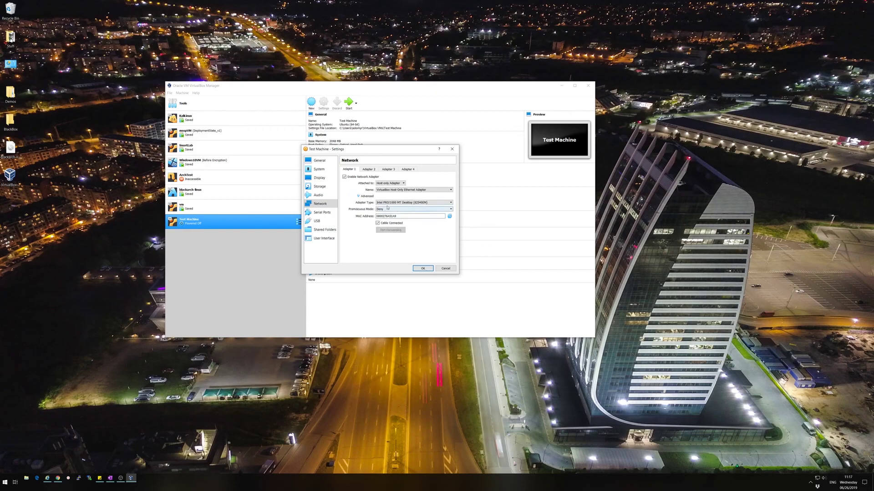
{"action": "left_click", "coordinate": [405, 203]}
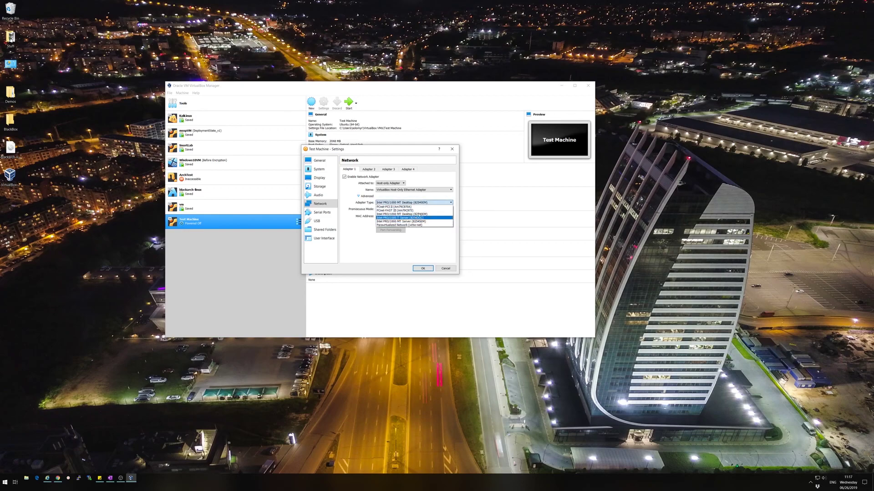
{"action": "left_click", "coordinate": [360, 206]}
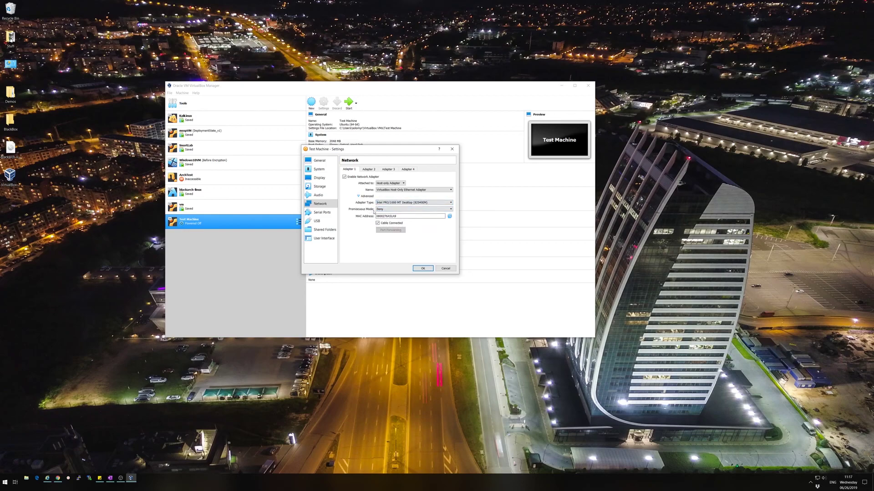
{"action": "left_click", "coordinate": [400, 210]}
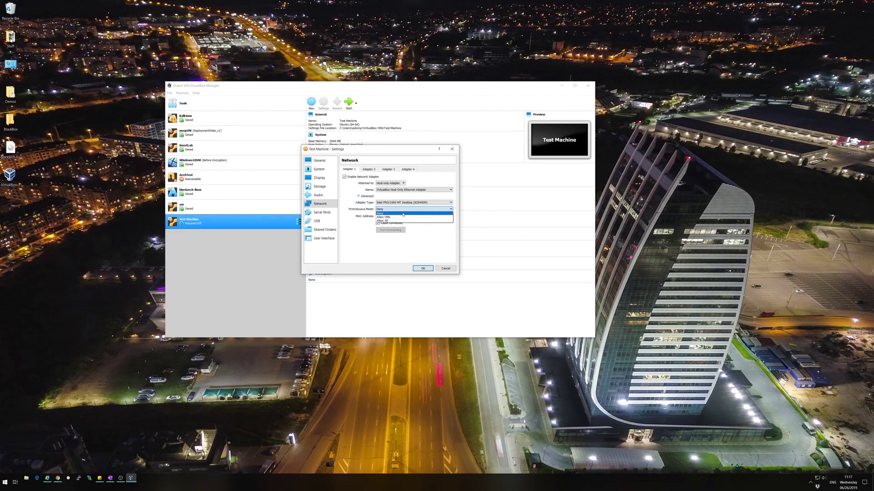
{"action": "left_click", "coordinate": [413, 224]}
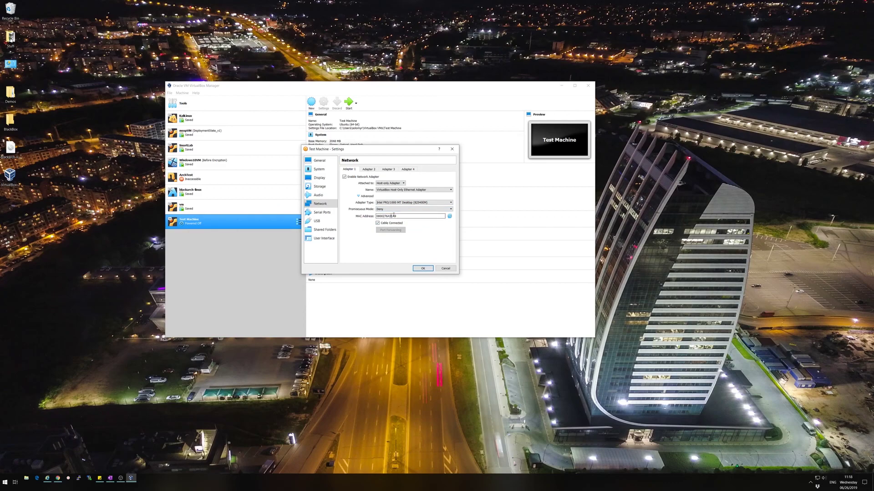
{"action": "left_click", "coordinate": [449, 217]}
{"action": "left_click", "coordinate": [449, 217]}
- Look through the settings of network Adapters 2, 3 and 4
{"action": "left_click", "coordinate": [369, 169]}
{"action": "left_click", "coordinate": [388, 169]}
{"action": "left_click", "coordinate": [408, 169]}
{"action": "scroll", "coordinate": [407, 170], "scroll_direction": "up", "scroll_amount": 2}
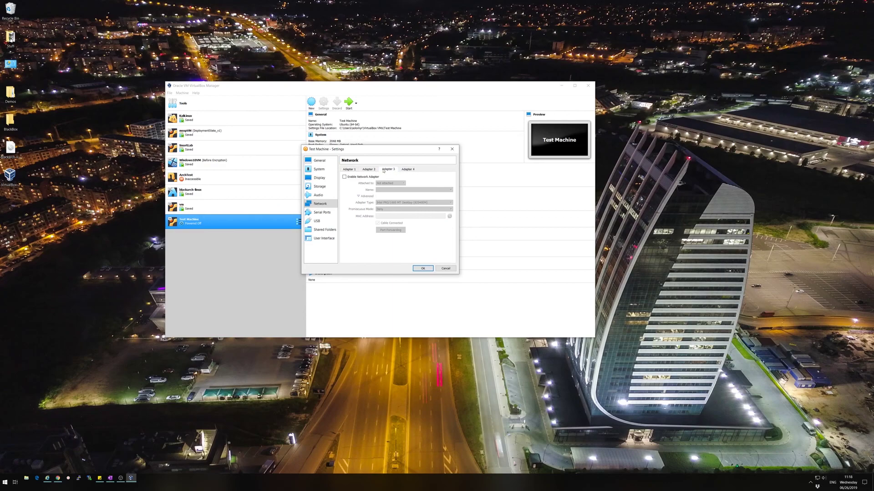
{"action": "scroll", "coordinate": [408, 171], "scroll_direction": "down", "scroll_amount": 2}
{"action": "scroll", "coordinate": [408, 171], "scroll_direction": "up", "scroll_amount": 3}
{"action": "scroll", "coordinate": [405, 173], "scroll_direction": "down", "scroll_amount": 3}
{"action": "scroll", "coordinate": [400, 174], "scroll_direction": "up", "scroll_amount": 2}
{"action": "scroll", "coordinate": [370, 171], "scroll_direction": "up", "scroll_amount": 1}
- Enable network Adapter 2 and choose an attachment type for it
{"action": "left_click", "coordinate": [363, 171]}
{"action": "left_click", "coordinate": [348, 171]}
{"action": "key", "text": "ctrl+Tab"}
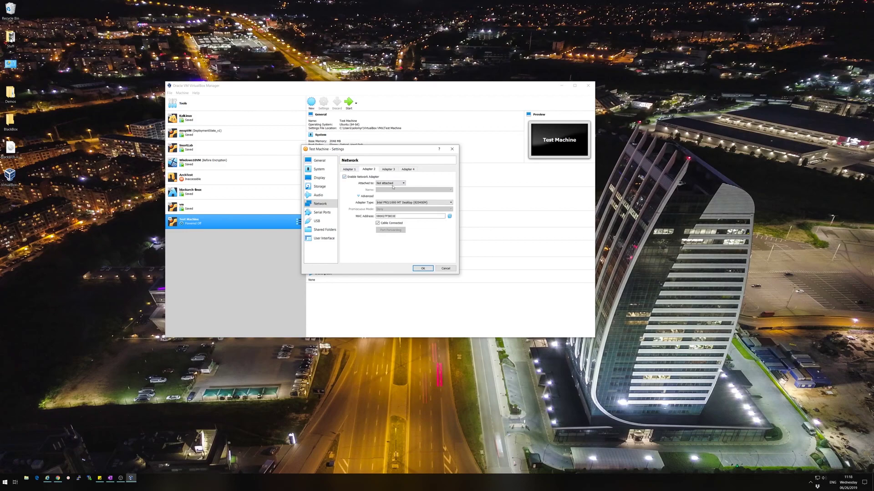
{"action": "left_click", "coordinate": [400, 182]}
{"action": "left_click", "coordinate": [397, 194]}
- Enable network Adapter 3 and attach it to Internal Network
{"action": "key", "text": "ctrl+Tab"}
{"action": "left_click", "coordinate": [344, 177]}
{"action": "left_click", "coordinate": [390, 183]}
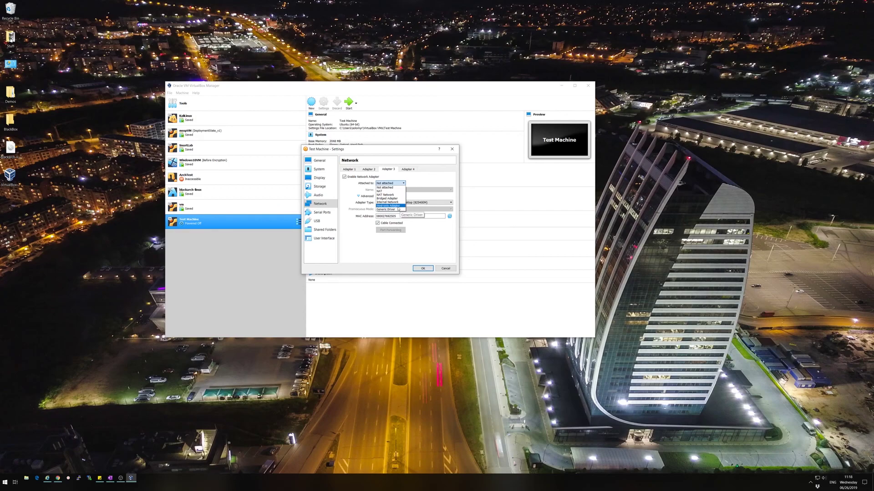
{"action": "left_click", "coordinate": [392, 202]}
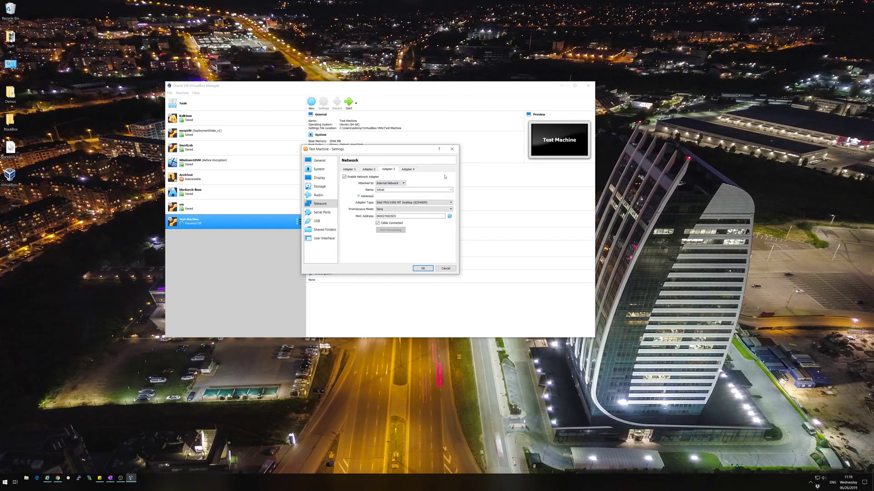
- Look over the serial port options, and in the USB settings select the USB 3.0 (xHCI) Controller
{"action": "left_click", "coordinate": [322, 213]}
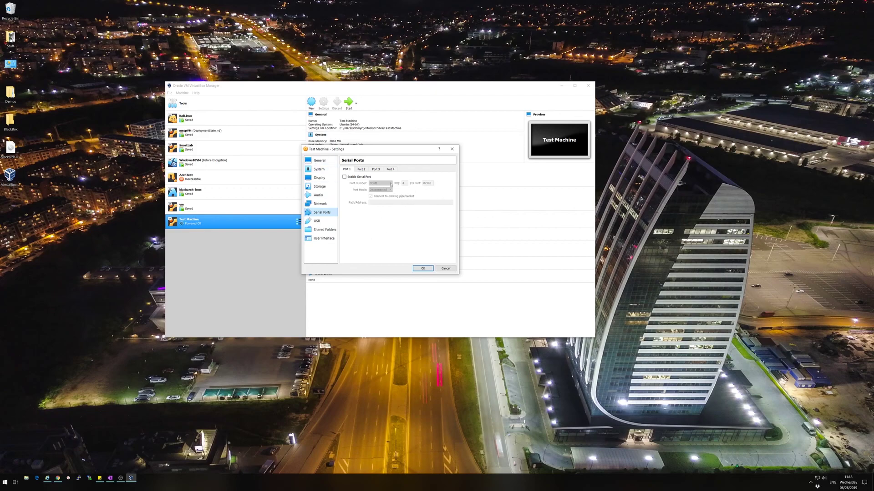
{"action": "mouse_move", "coordinate": [388, 206]}
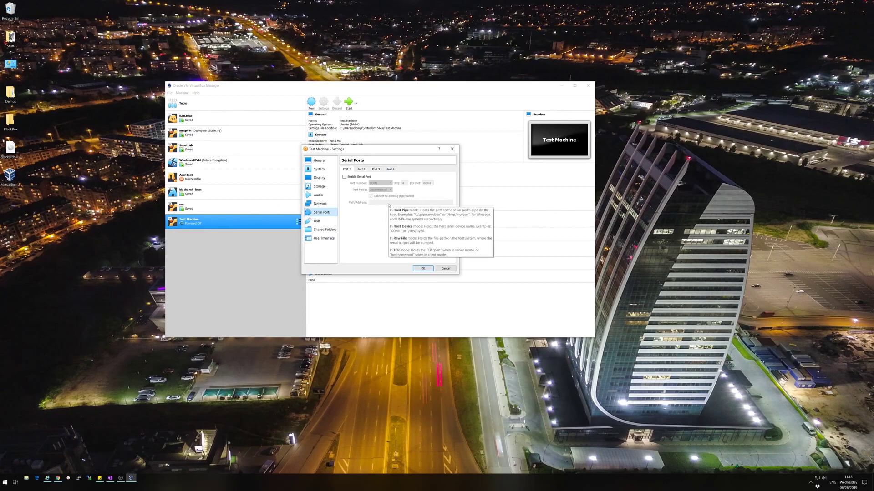
{"action": "left_click", "coordinate": [317, 220]}
{"action": "left_click", "coordinate": [348, 187]}
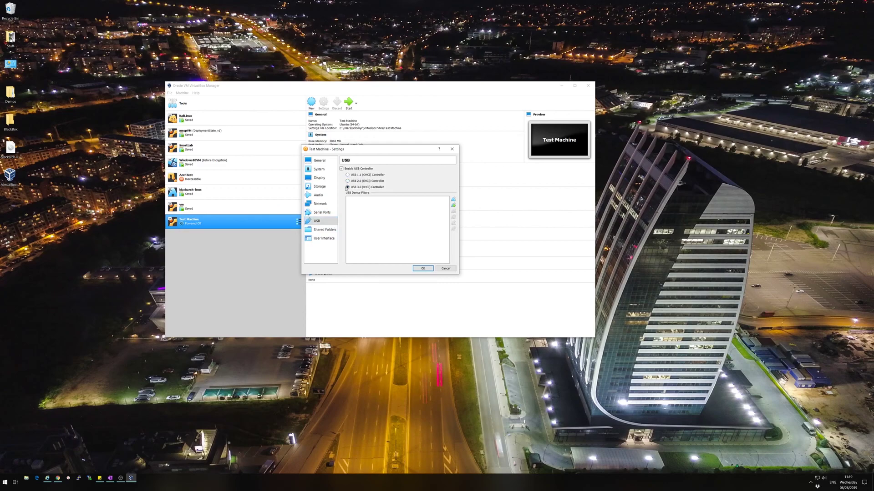
- Check which connected USB devices can be added as device filters, without adding one
{"action": "left_click", "coordinate": [454, 206]}
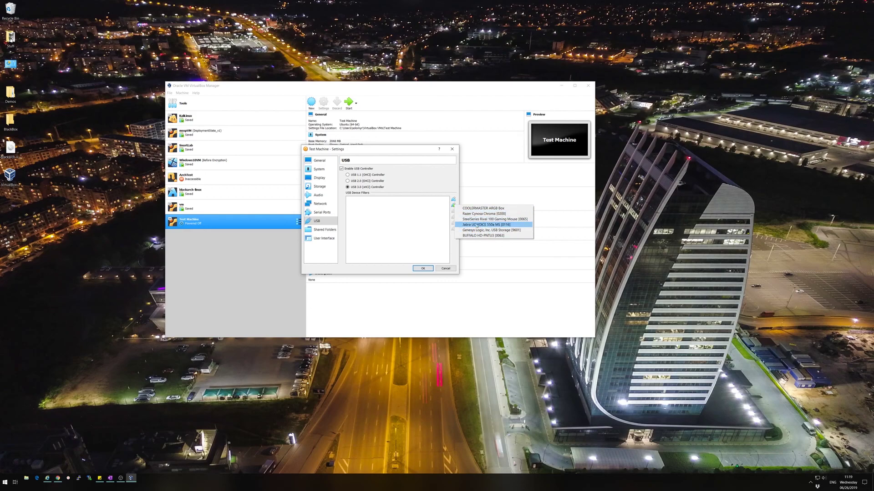
{"action": "mouse_move", "coordinate": [477, 226]}
{"action": "left_click", "coordinate": [406, 245]}
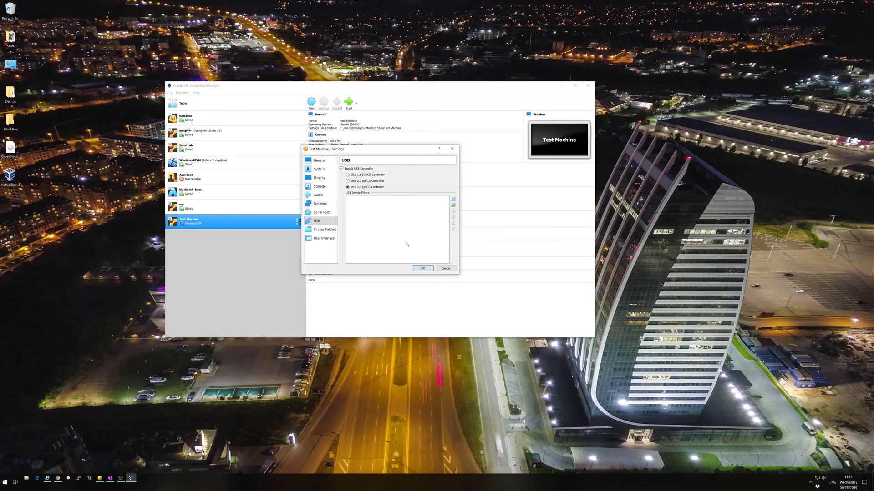
- Try out sharing the Desktop folder with the machine, review the read-only, auto-mount and mount point options, and discard the share
{"action": "left_click", "coordinate": [322, 231]}
{"action": "left_click", "coordinate": [453, 175]}
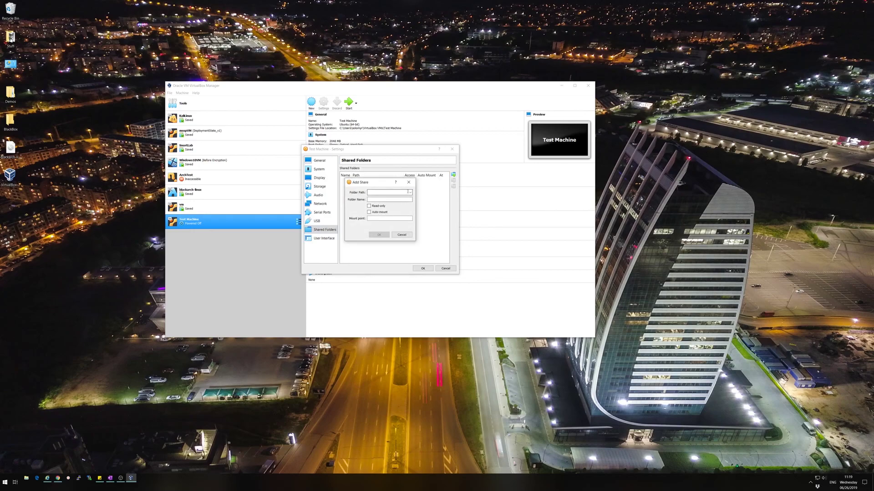
{"action": "left_click", "coordinate": [384, 193]}
{"action": "left_click", "coordinate": [383, 203]}
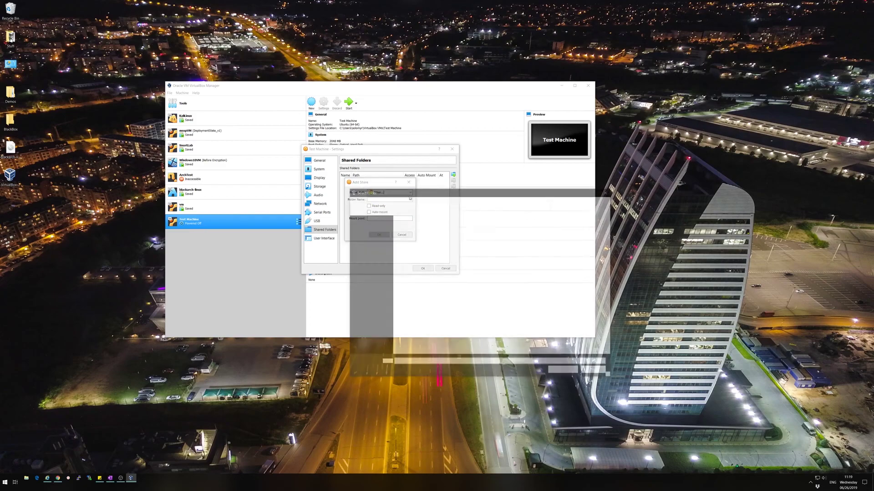
{"action": "left_click", "coordinate": [564, 373]}
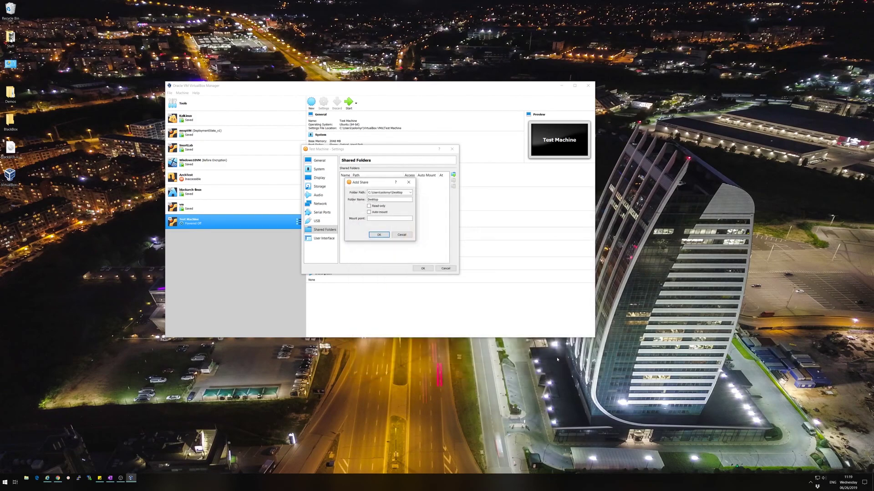
{"action": "double_click", "coordinate": [382, 200]}
{"action": "left_click", "coordinate": [369, 205]}
{"action": "left_click", "coordinate": [387, 212]}
{"action": "left_click", "coordinate": [374, 218]}
{"action": "left_click", "coordinate": [402, 235]}
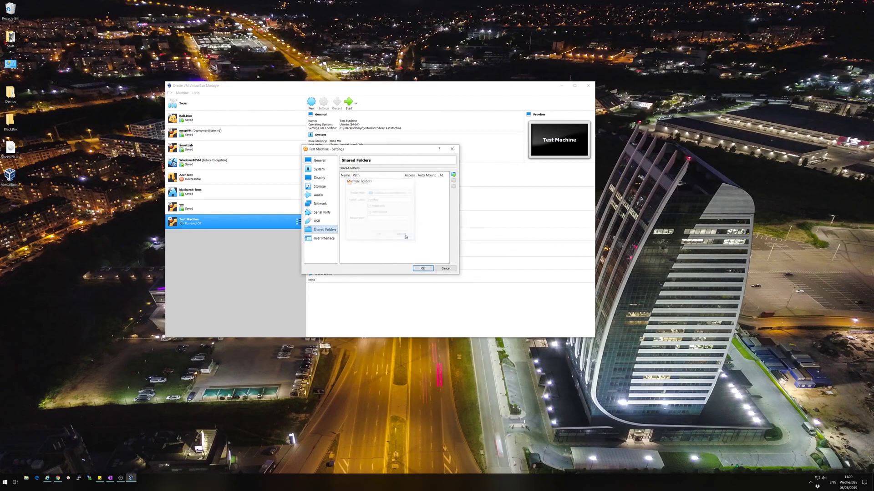
- Look over the User Interface settings and close the machine's settings without saving the changes
{"action": "left_click", "coordinate": [329, 238]}
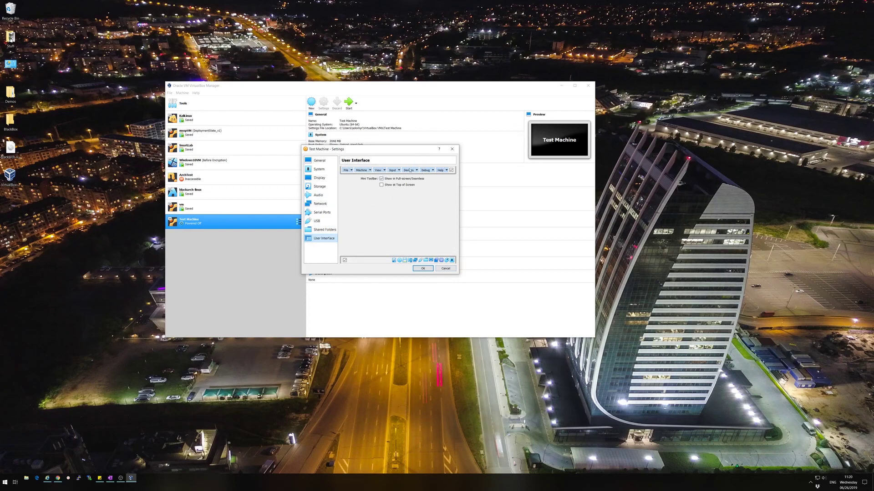
{"action": "left_click", "coordinate": [350, 170]}
{"action": "left_click", "coordinate": [405, 233]}
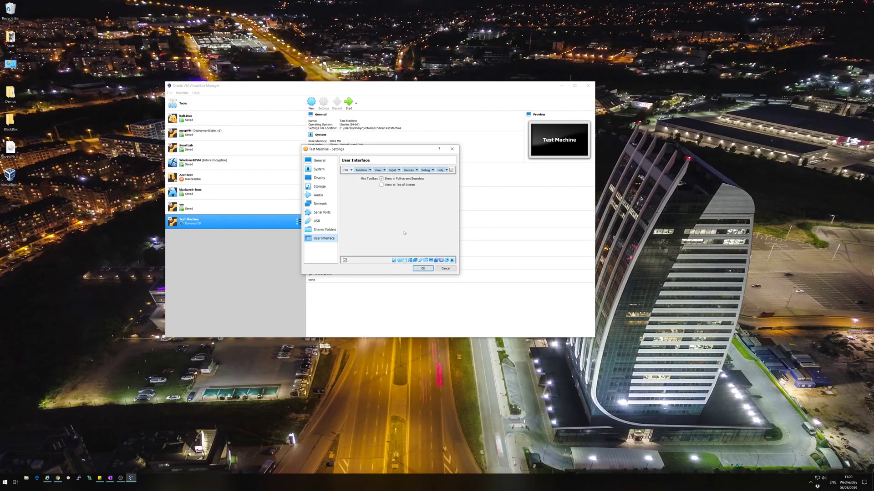
{"action": "left_click", "coordinate": [446, 268]}
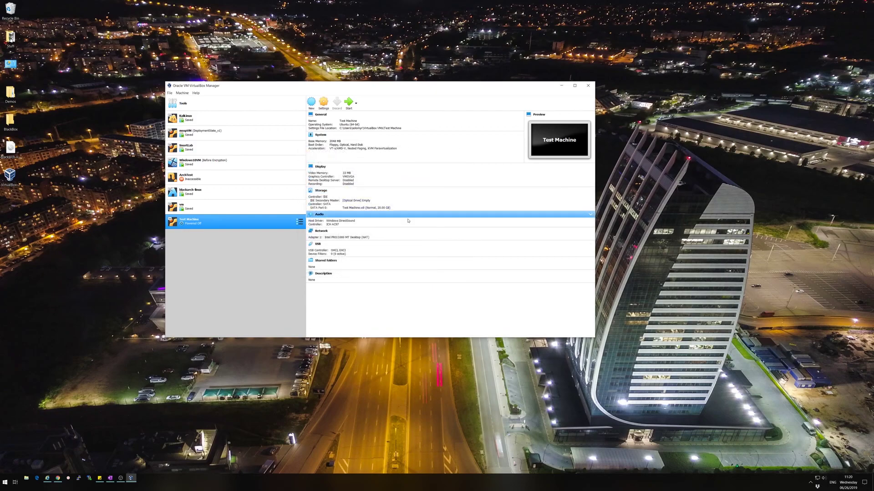